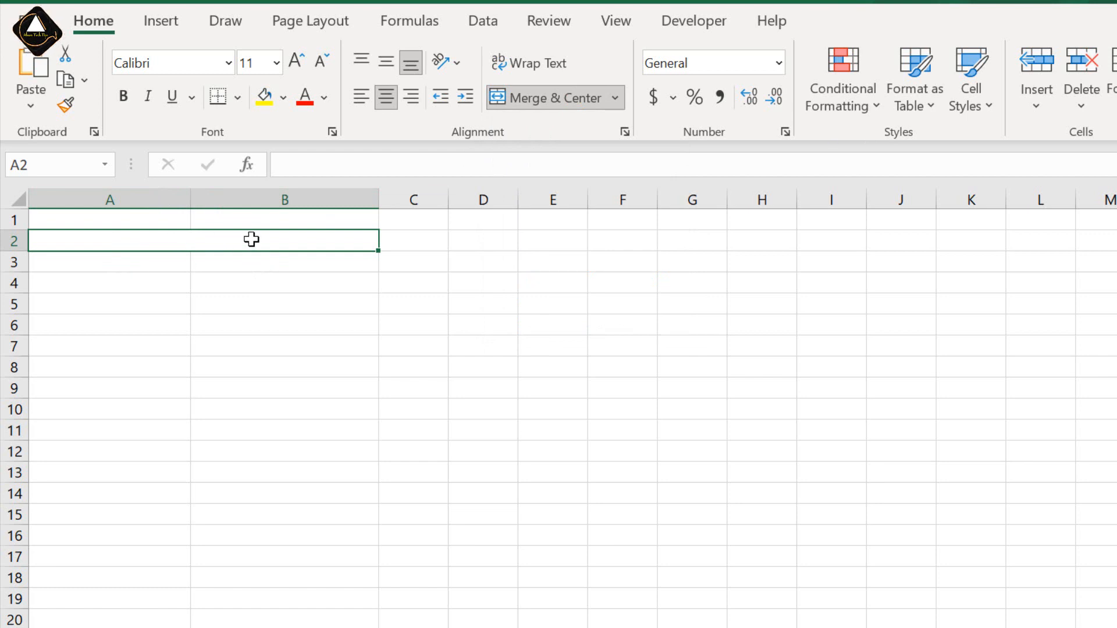
# Enter the title "Age Calculations Details" in the merged cell A2
pyautogui.write('Age')
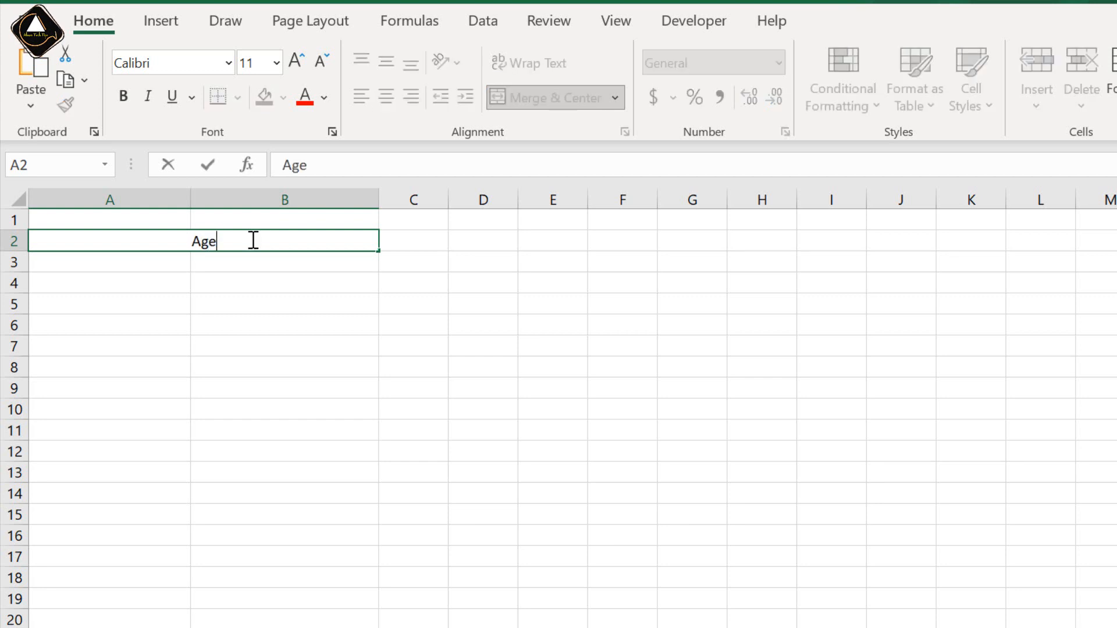
pyautogui.write(' Cal')
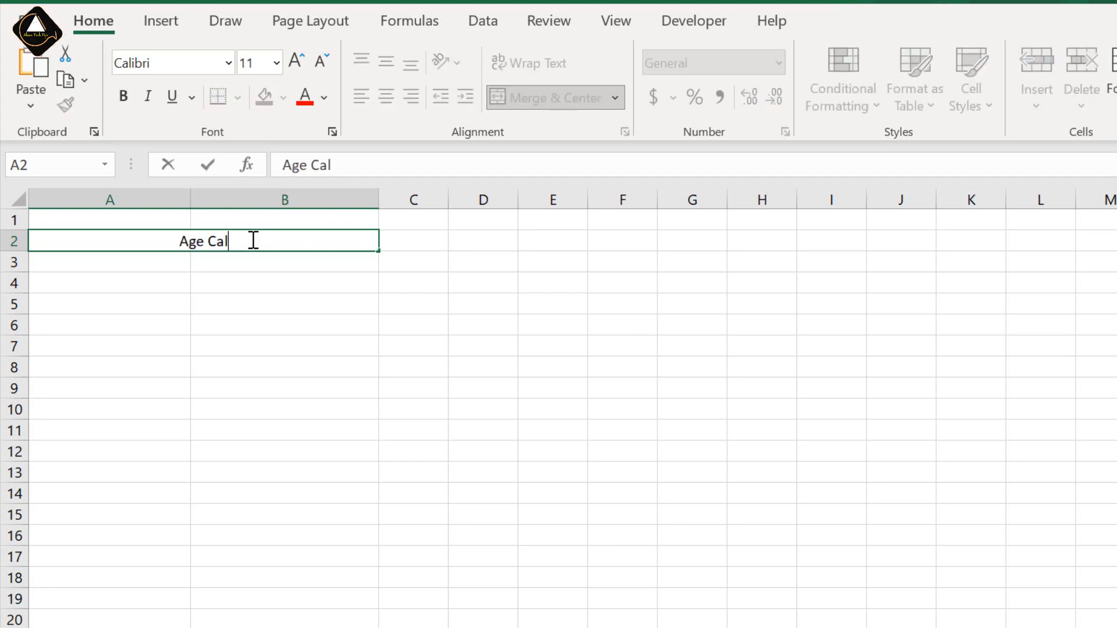
pyautogui.write('culations')
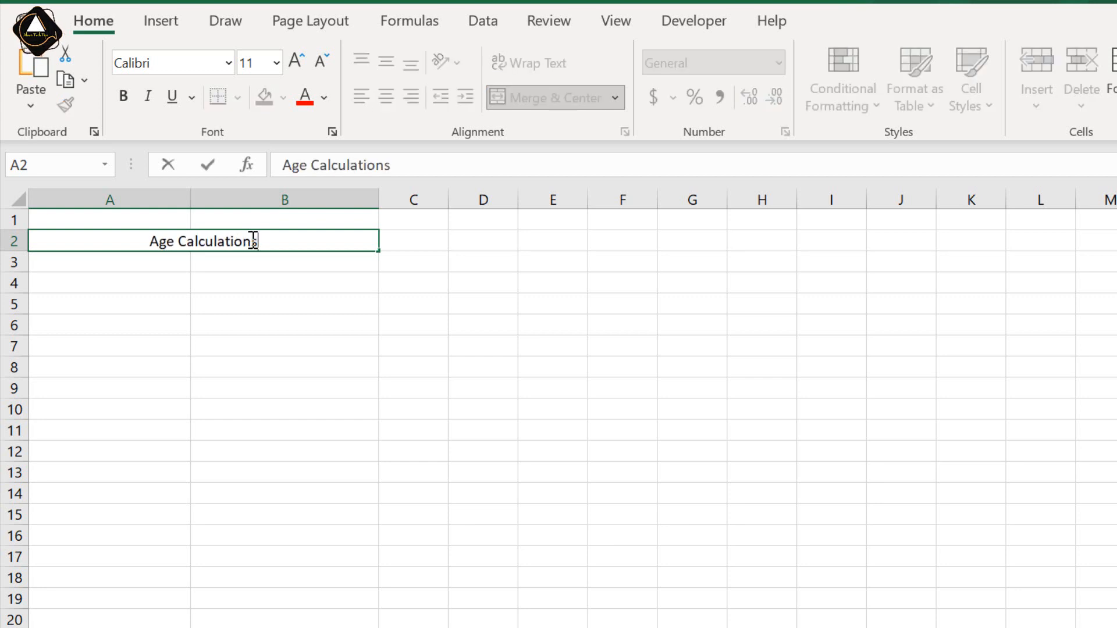
pyautogui.write(' Details')
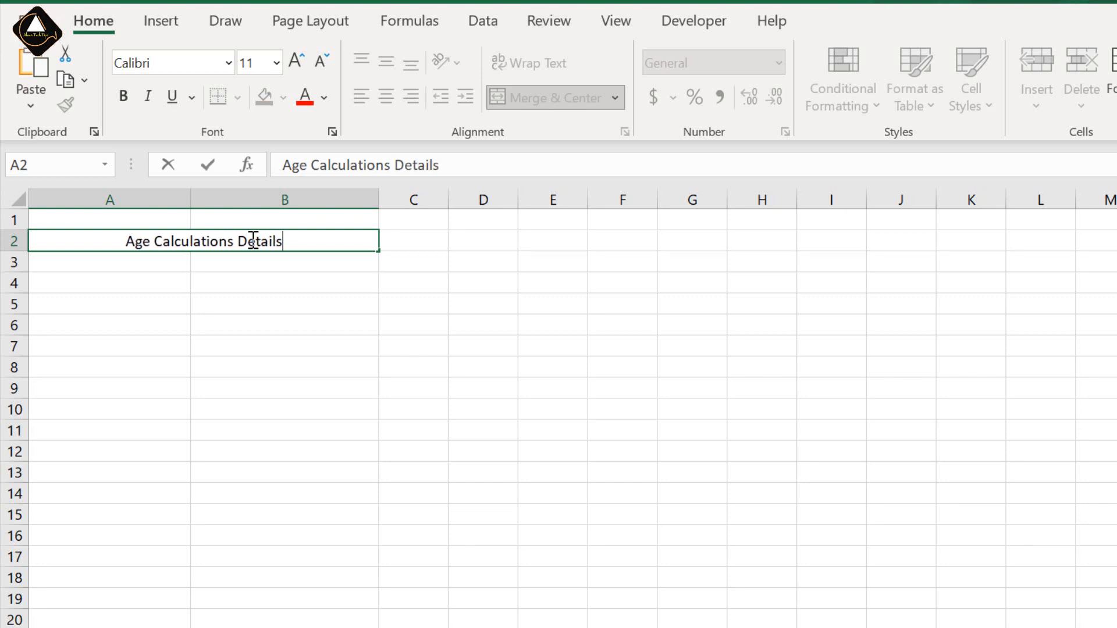
# Enter the labels "Date of Birth" in cell A4 and "Current Date" in cell A5
pyautogui.click(147, 280)
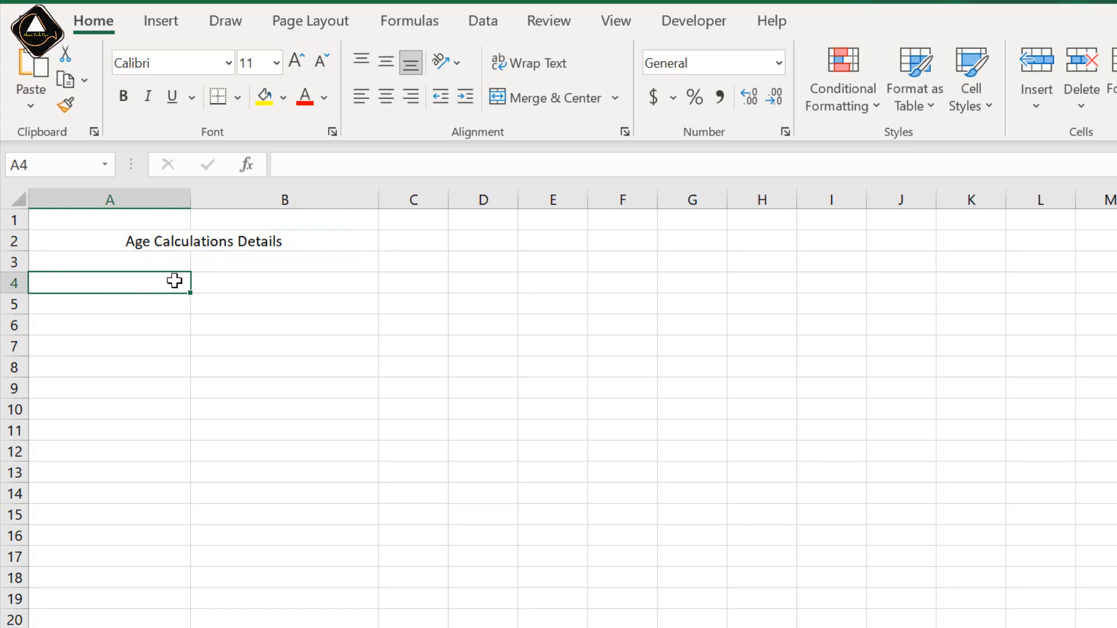
pyautogui.write('D')
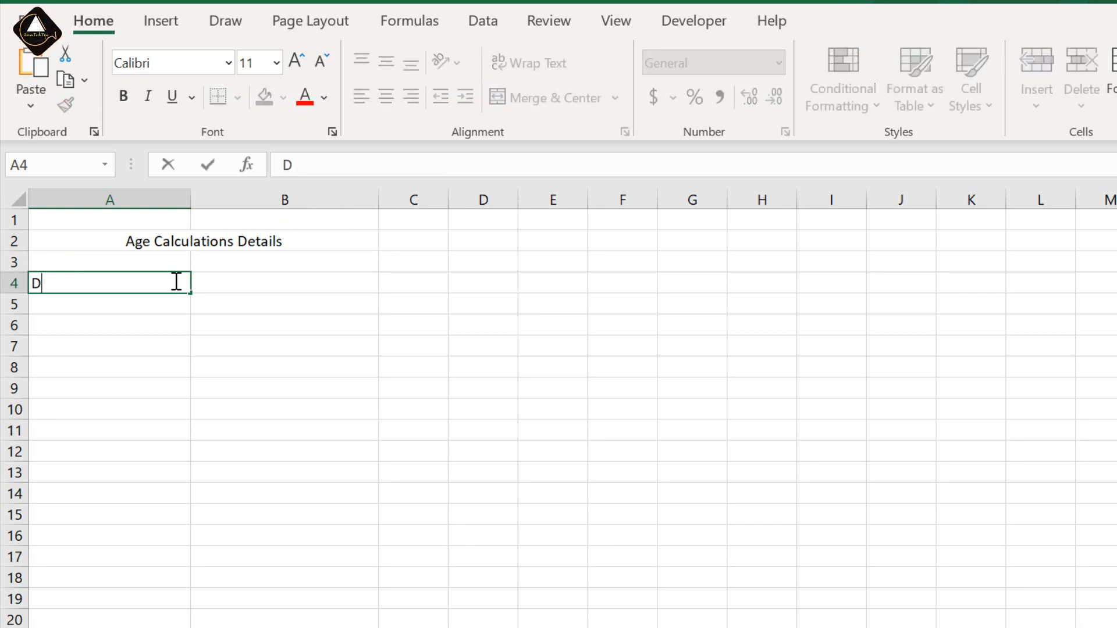
pyautogui.write('ate of Bi')
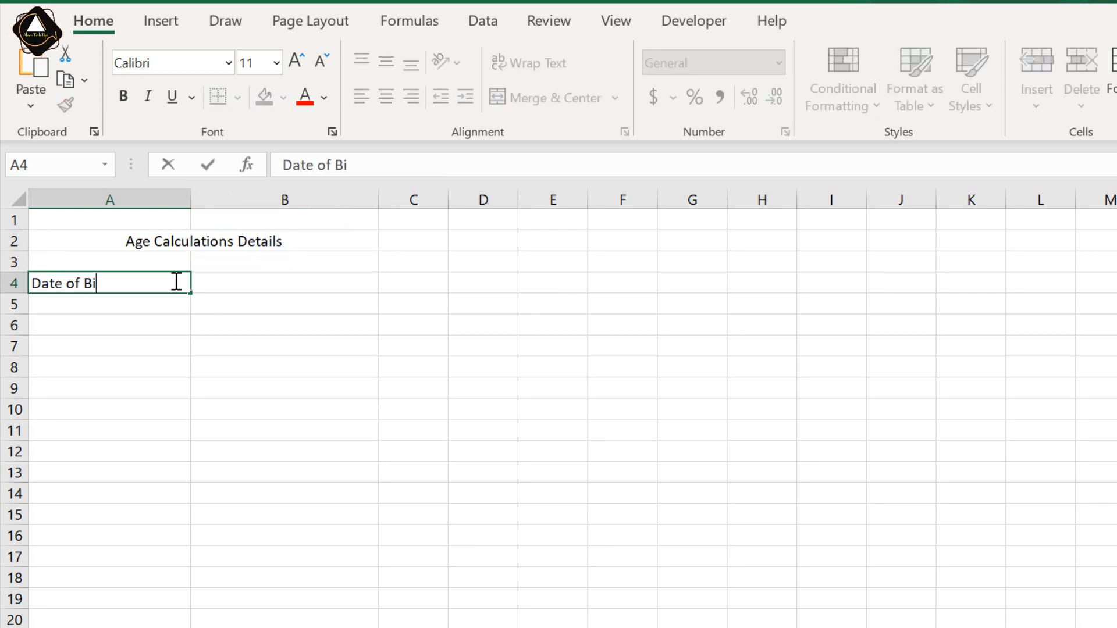
pyautogui.write('rth')
pyautogui.click(147, 307)
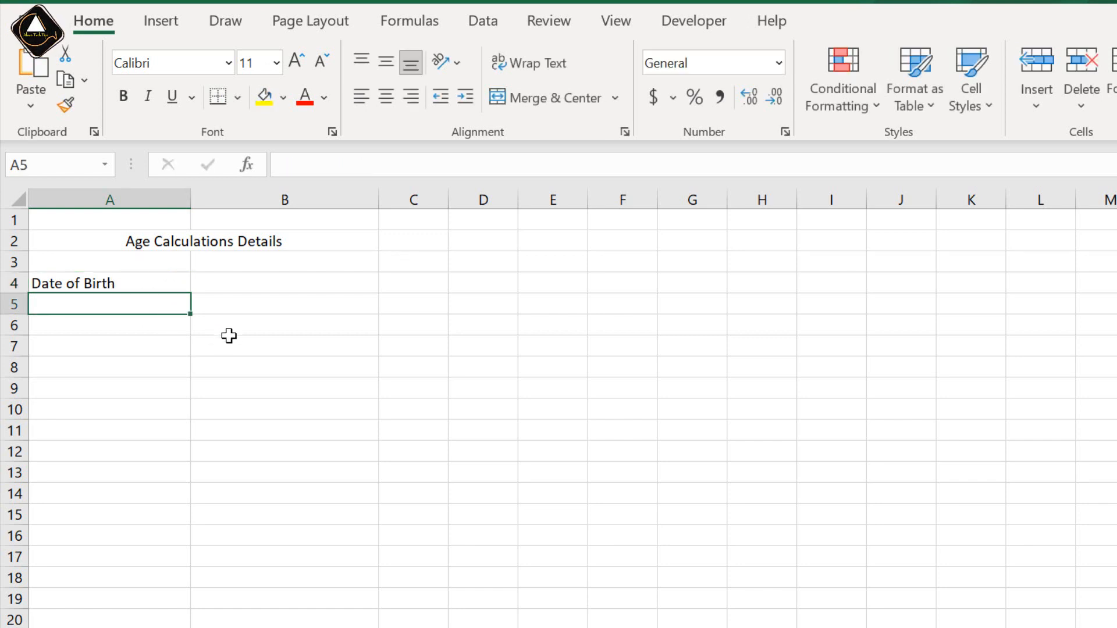
pyautogui.write('Current')
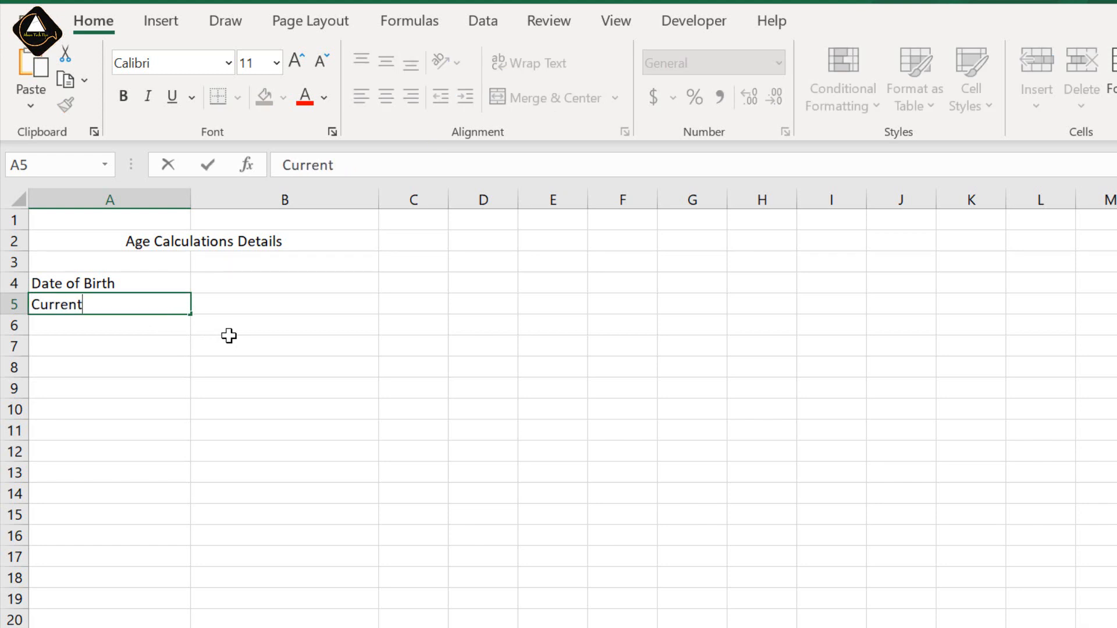
pyautogui.write(' Date')
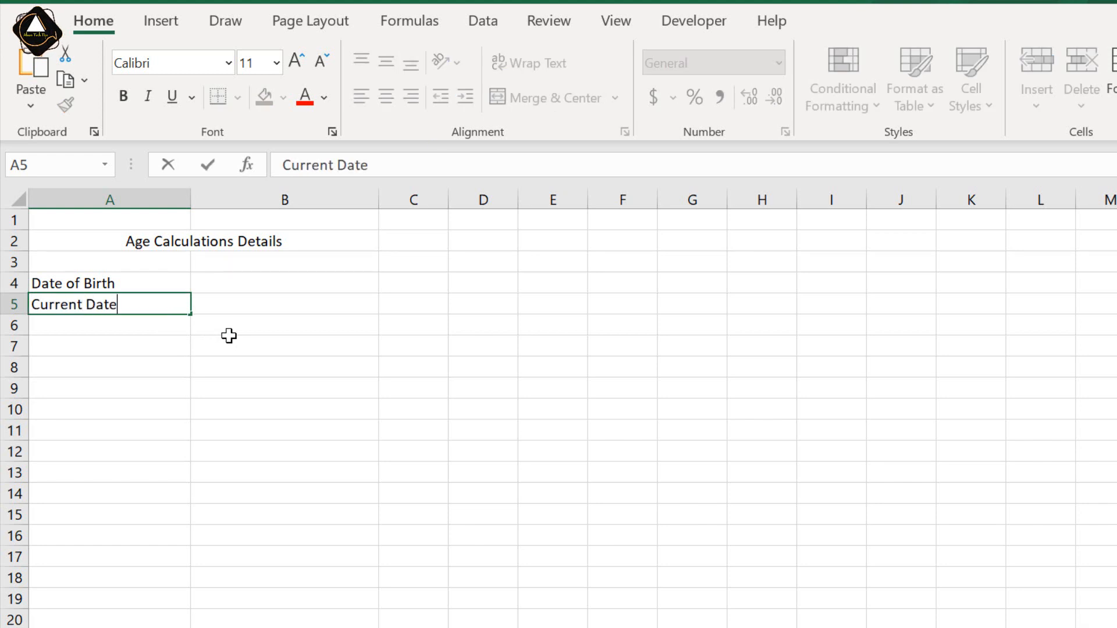
pyautogui.press('Tab')
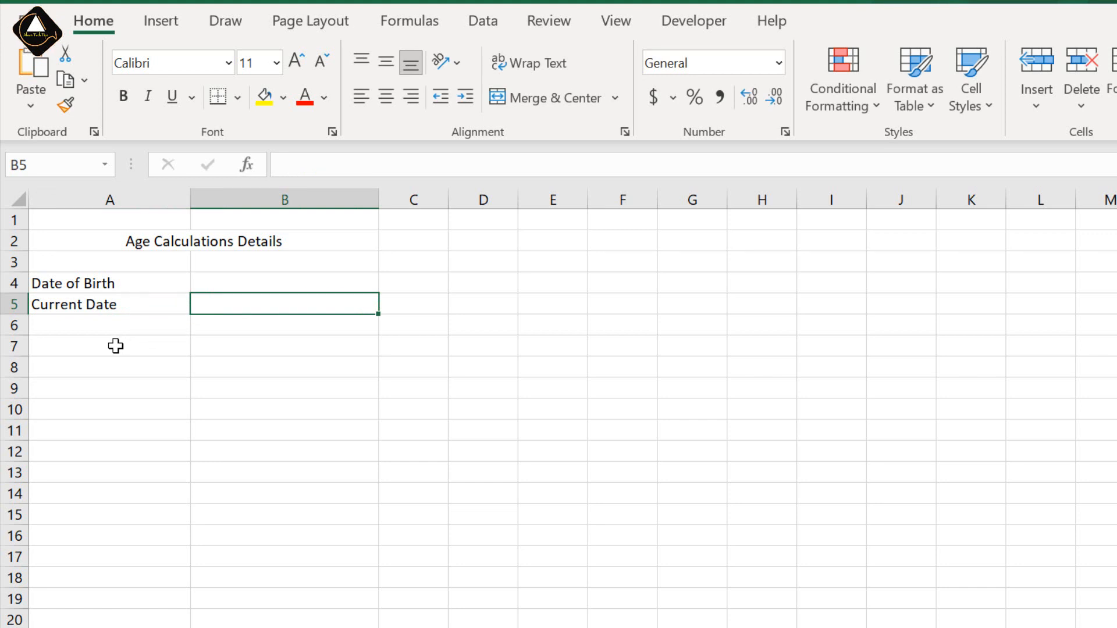
# Merge and center cells A7 and B7 below the date labels
pyautogui.click(115, 345)
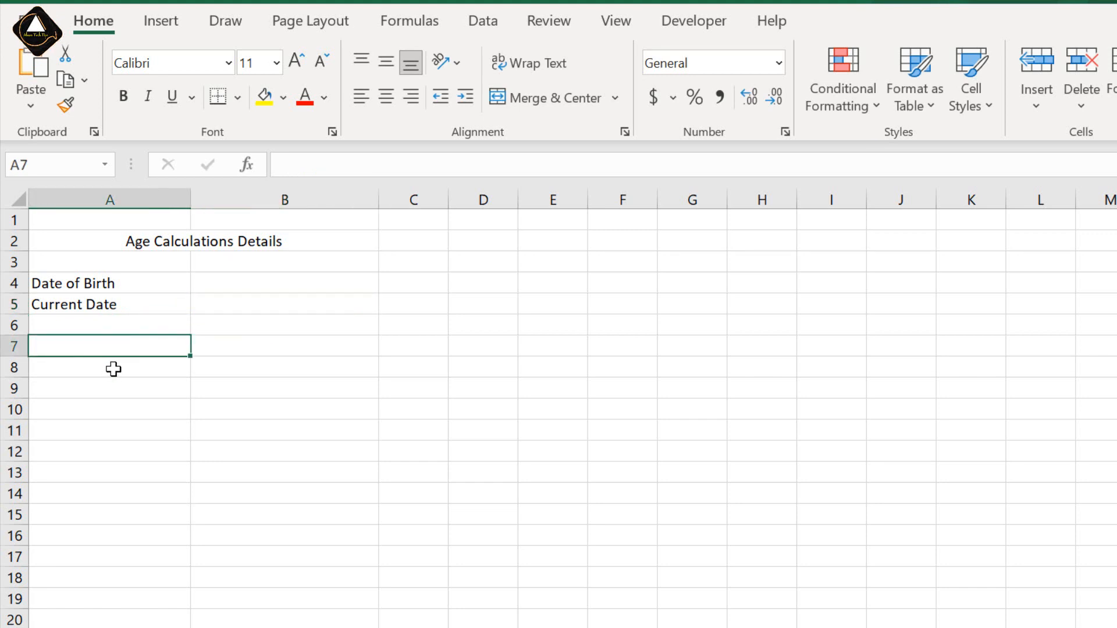
pyautogui.moveTo(122, 344); pyautogui.dragTo(260, 345)
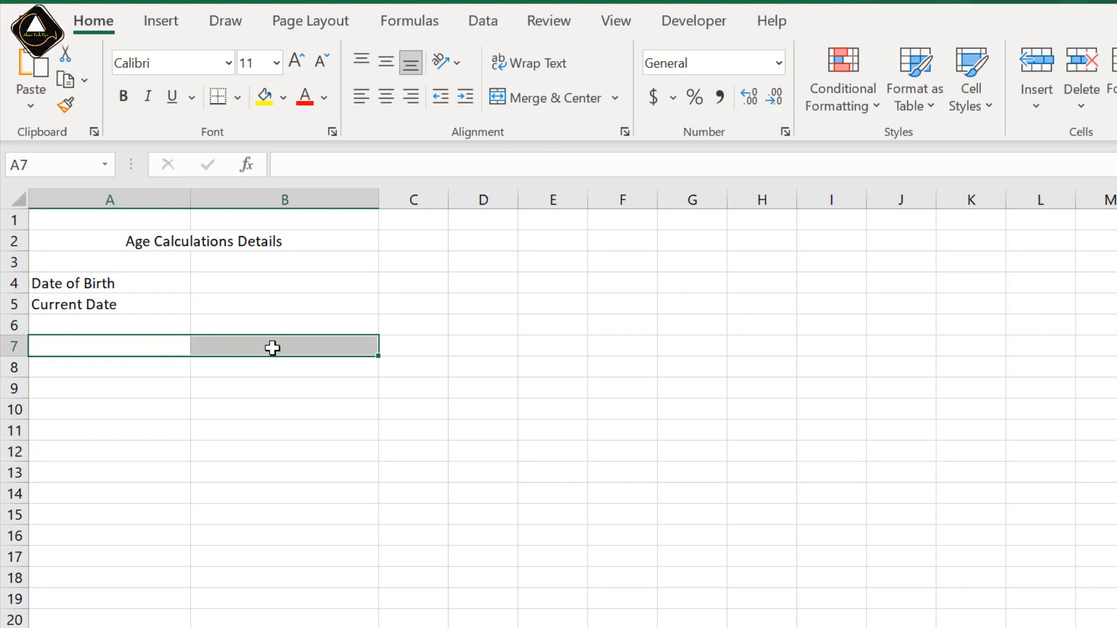
pyautogui.click(553, 103)
# Enter the labels "Total Years" in cell A9 and "Total Months" in cell A10
pyautogui.click(117, 386)
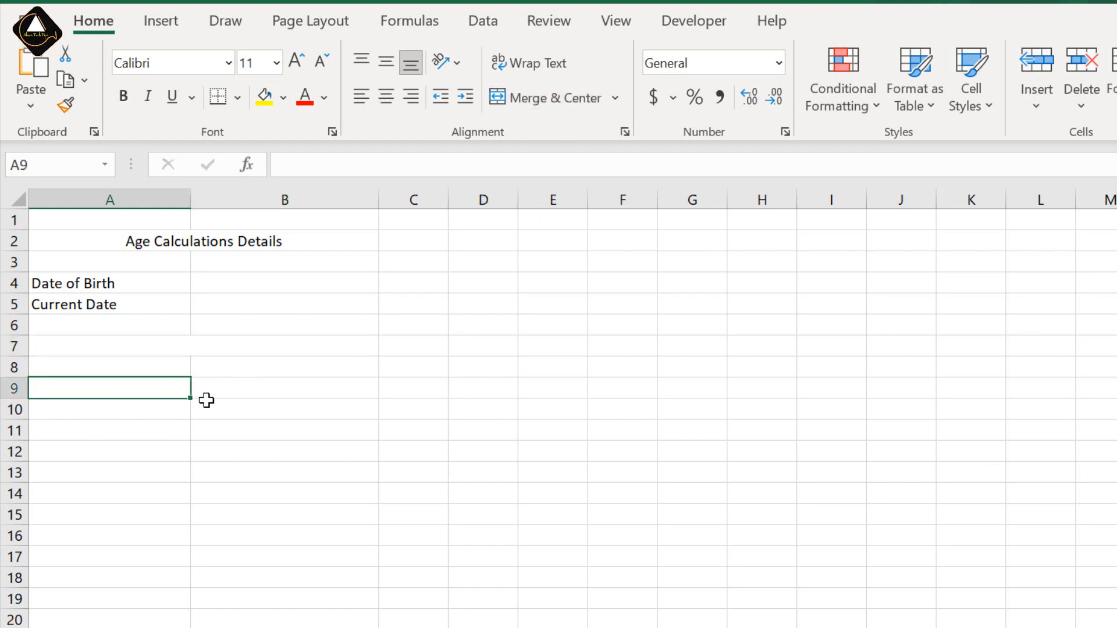
pyautogui.write('Tot')
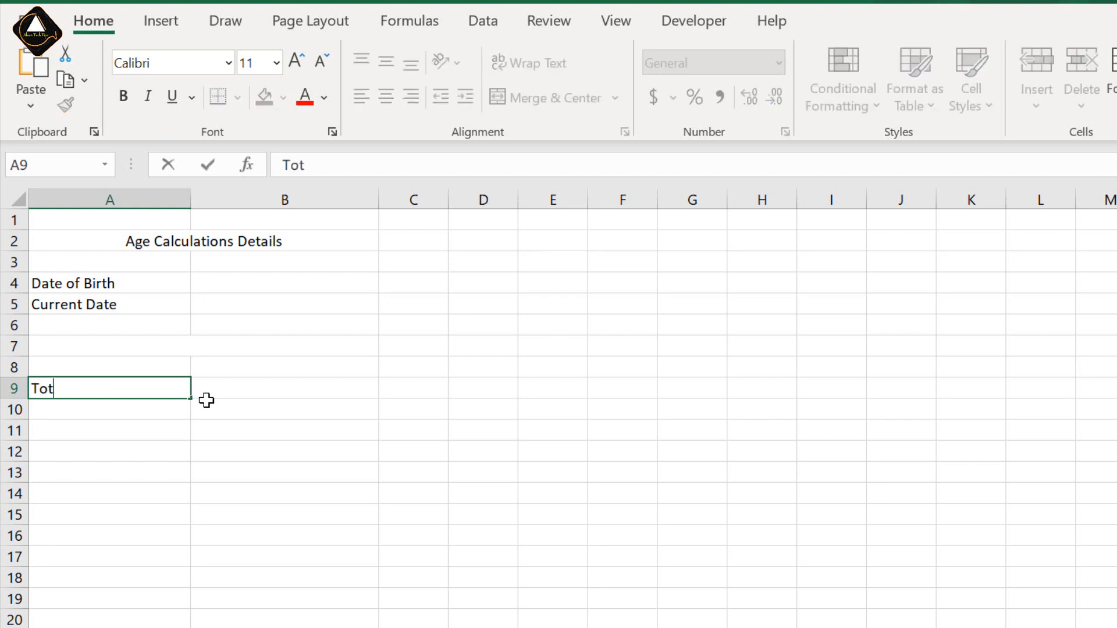
pyautogui.write('al Years')
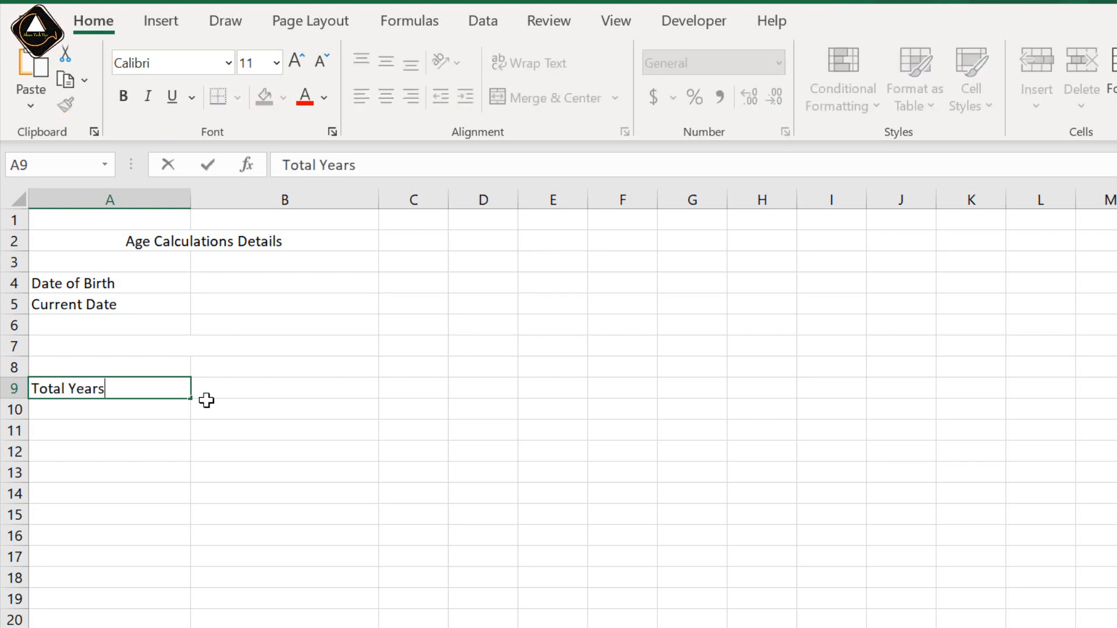
pyautogui.doubleClick(150, 414)
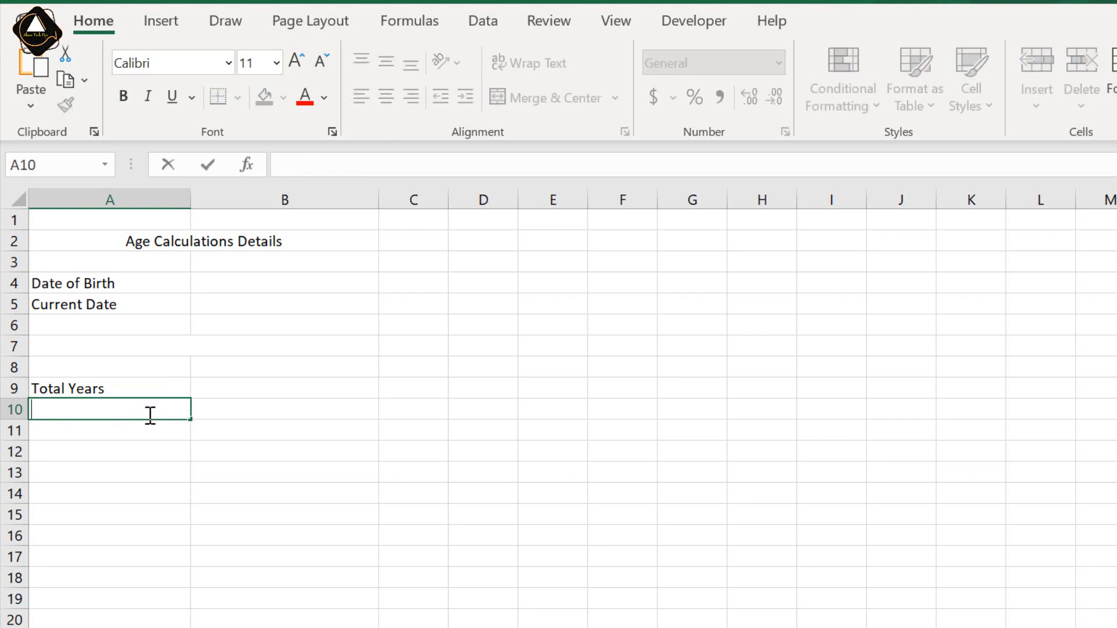
pyautogui.write('Total')
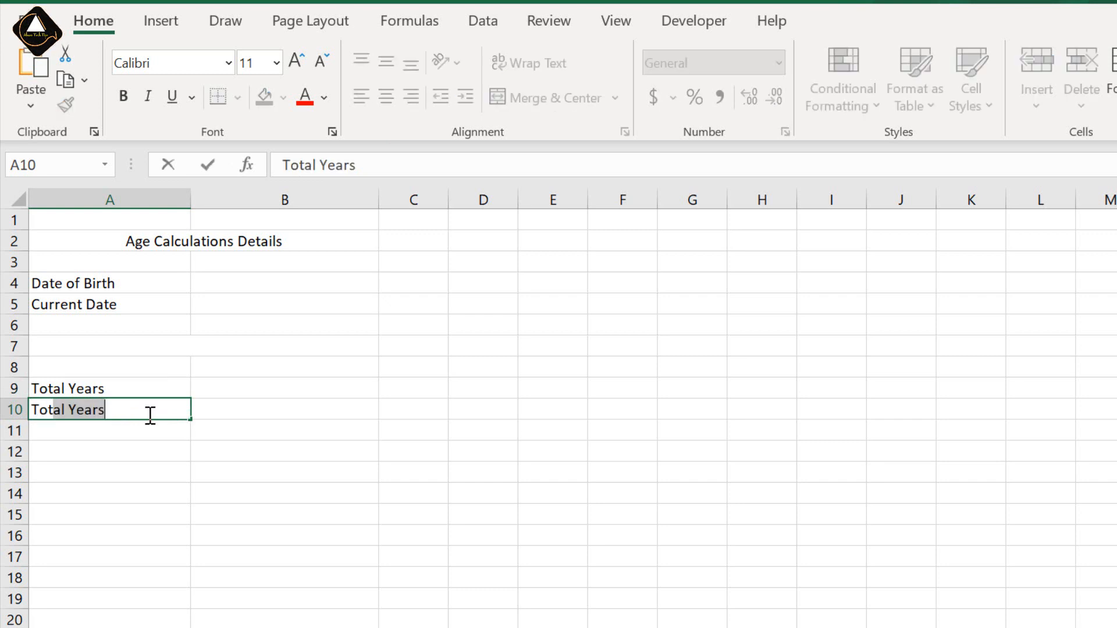
pyautogui.write(' Mo')
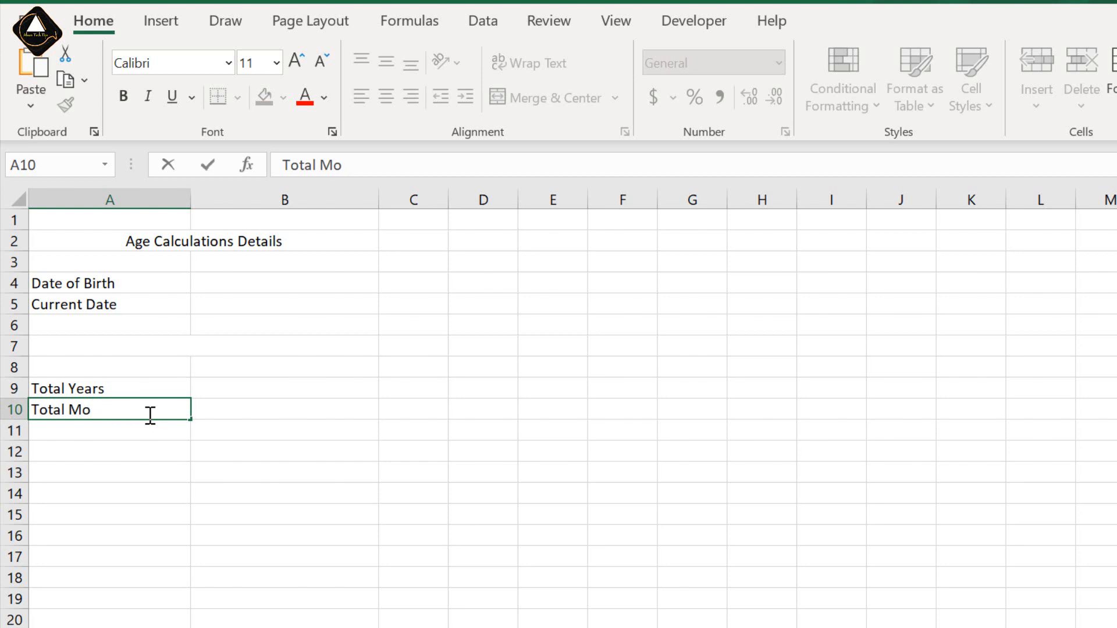
pyautogui.write('nths')
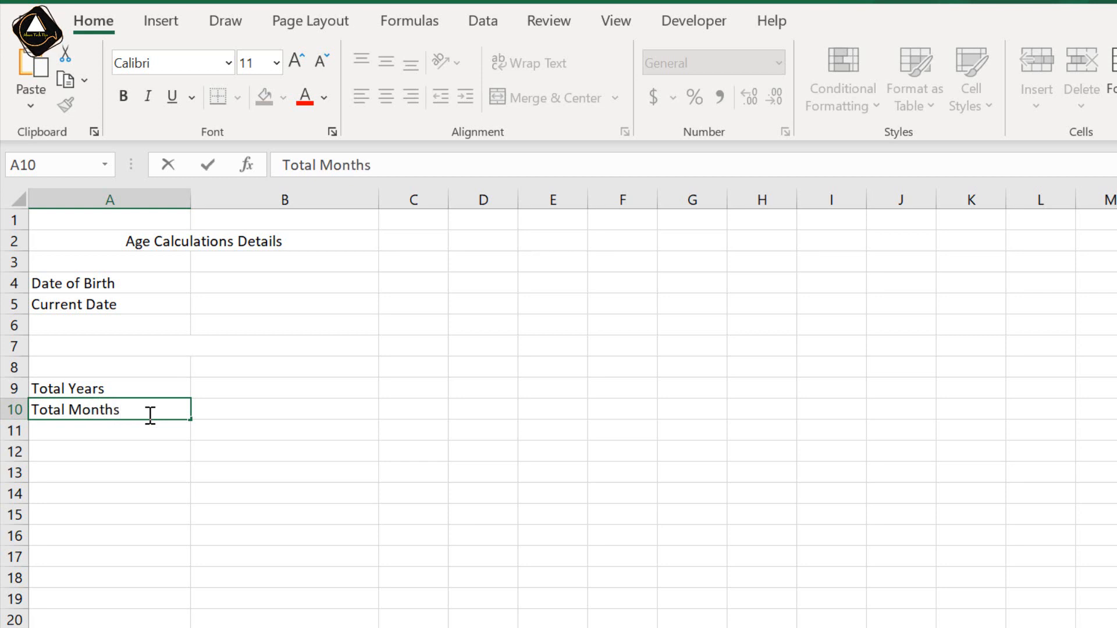
# Enter the labels "Total Weeks" in cell A11 and "Total Days" in cell A12
pyautogui.click(114, 433)
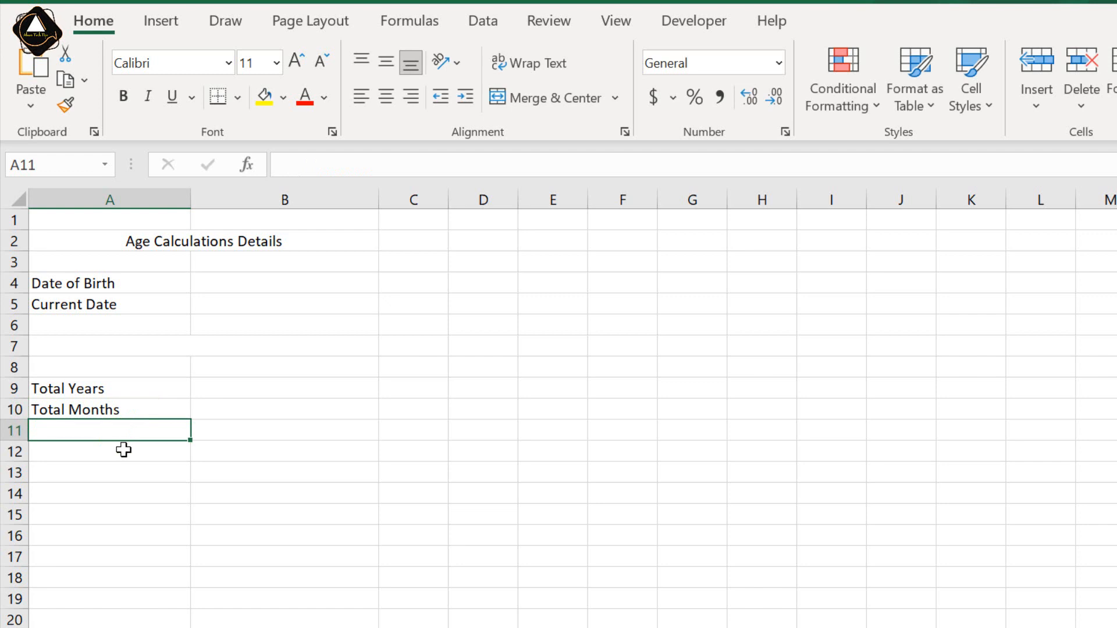
pyautogui.write('Tota')
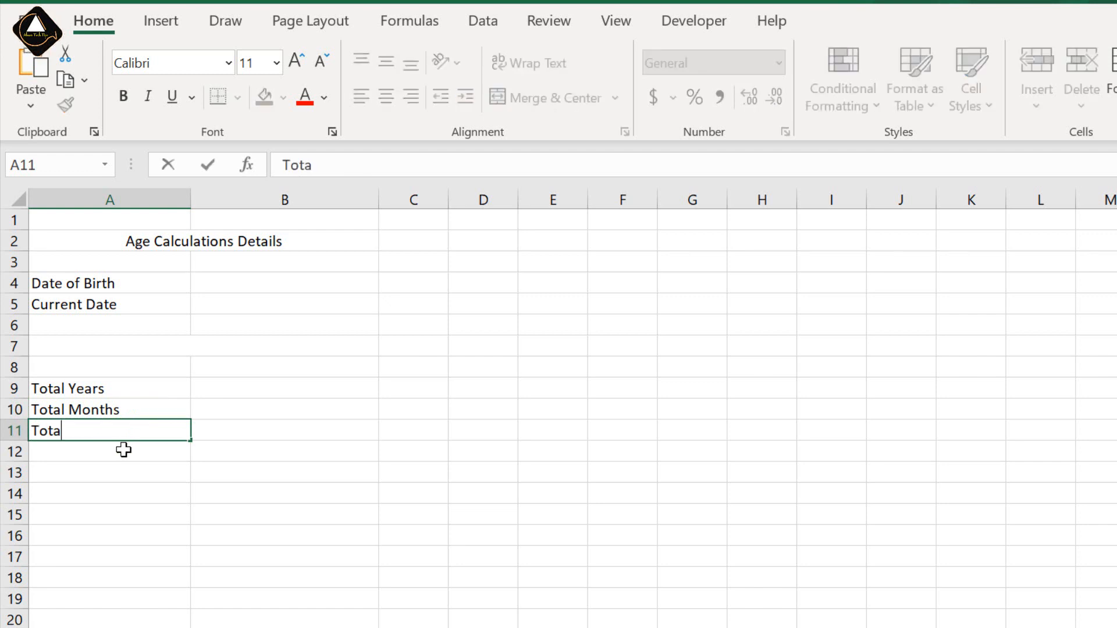
pyautogui.write('l Weeks')
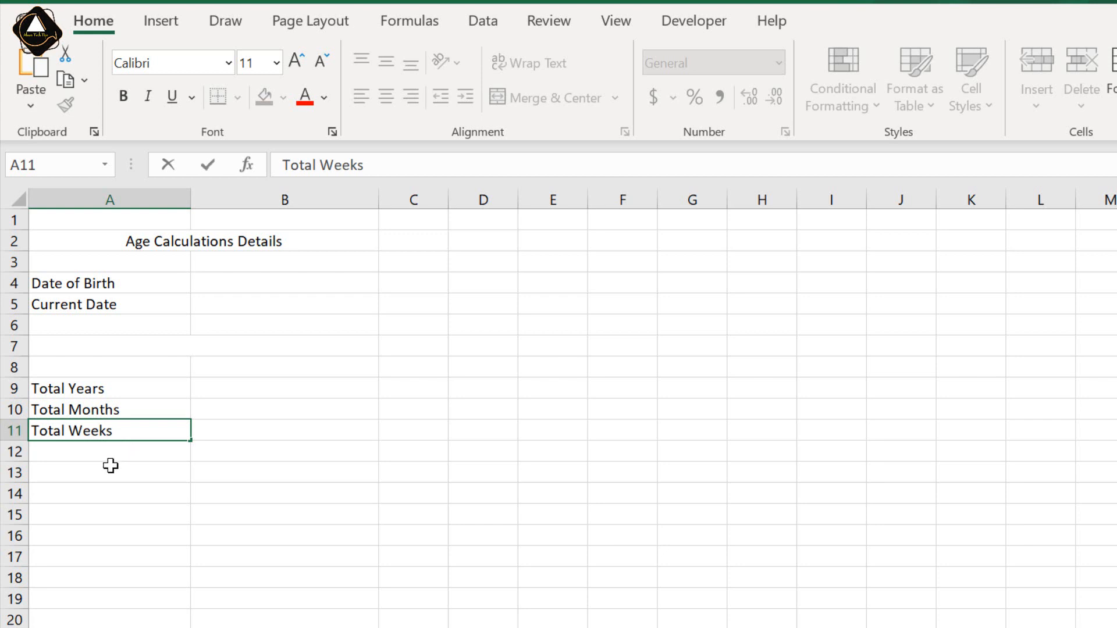
pyautogui.click(114, 458)
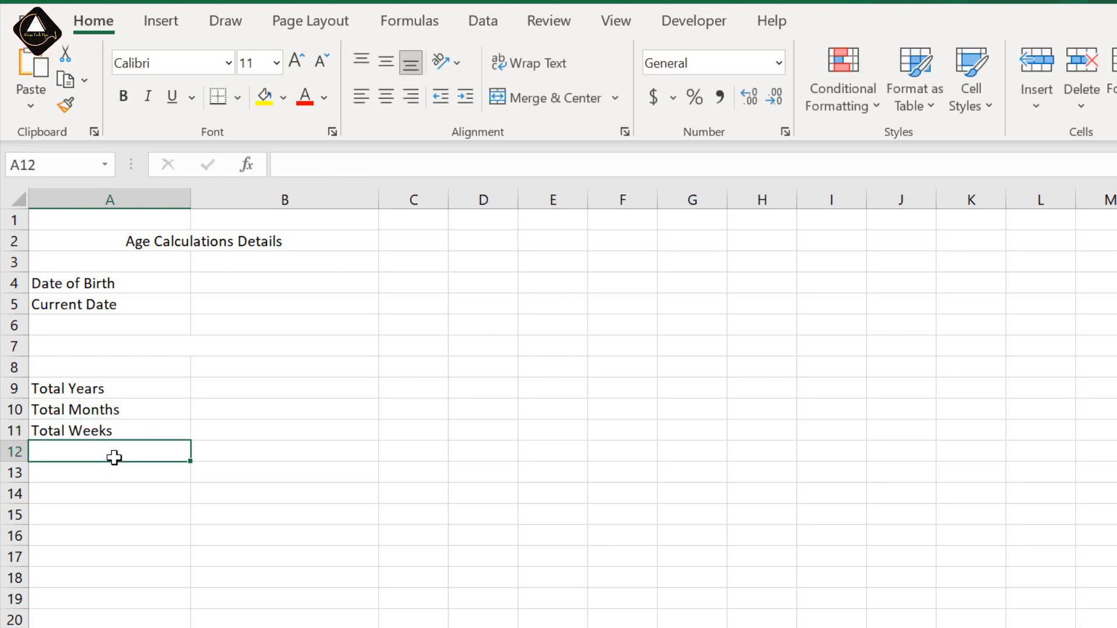
pyautogui.write('Total Days')
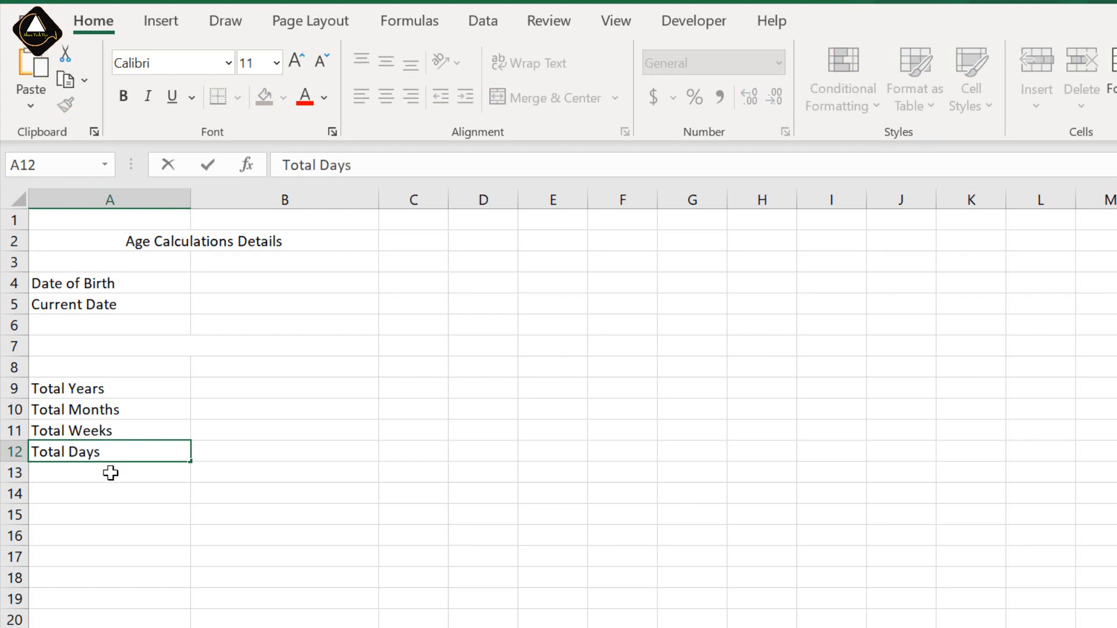
# Enter the labels "Total Hours" in cell A13 and "Total Minutes" in cell A14
pyautogui.click(111, 471)
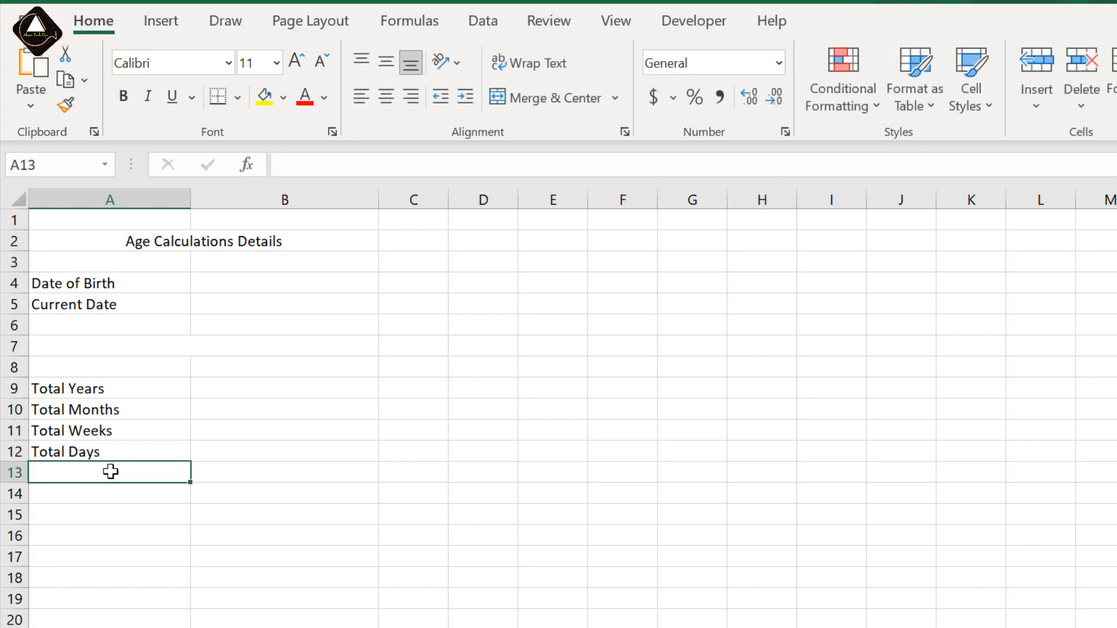
pyautogui.write('Total')
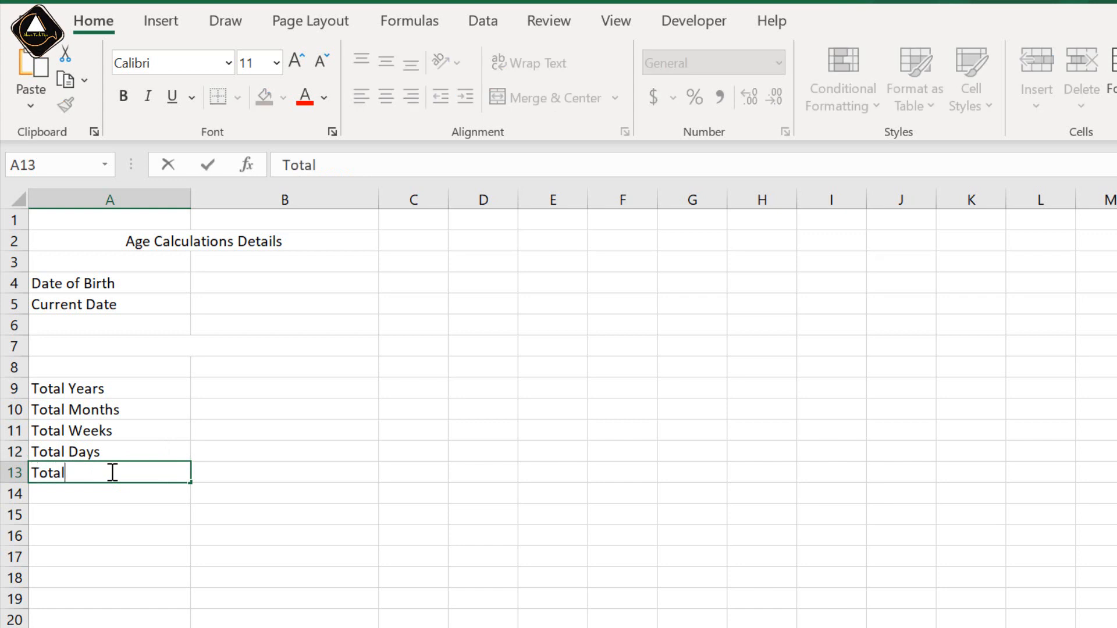
pyautogui.write(' Hours')
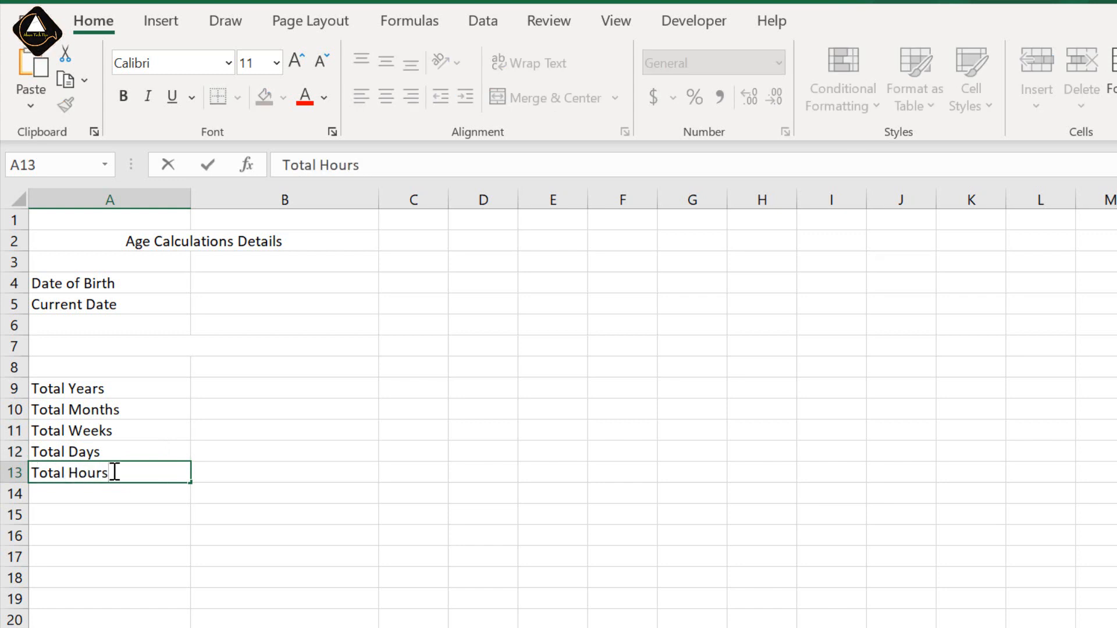
pyautogui.press('Return')
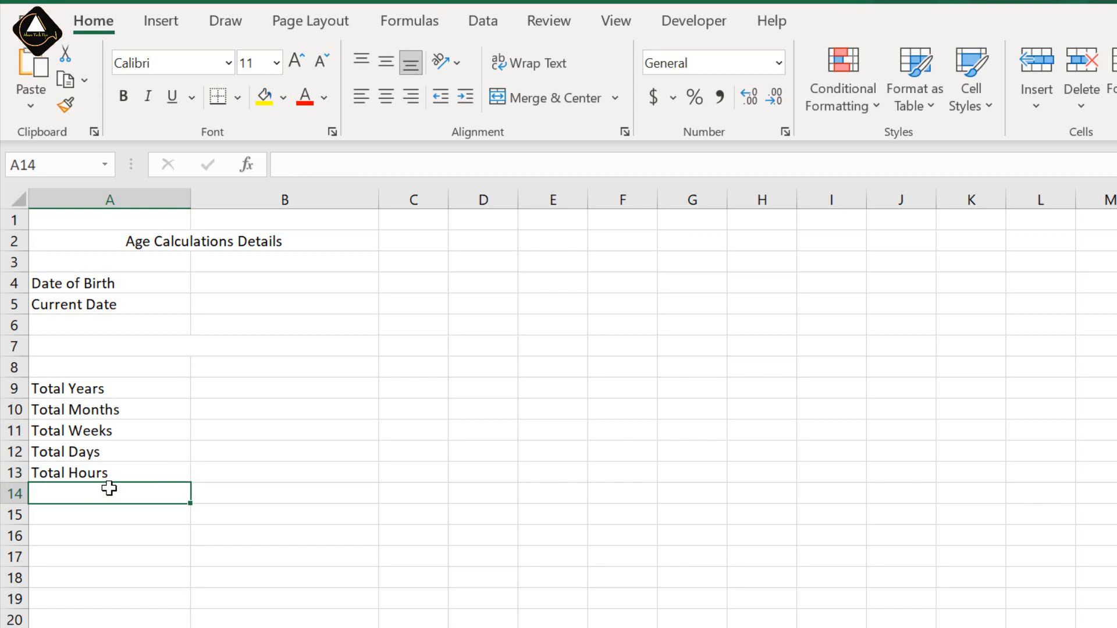
pyautogui.write('Total')
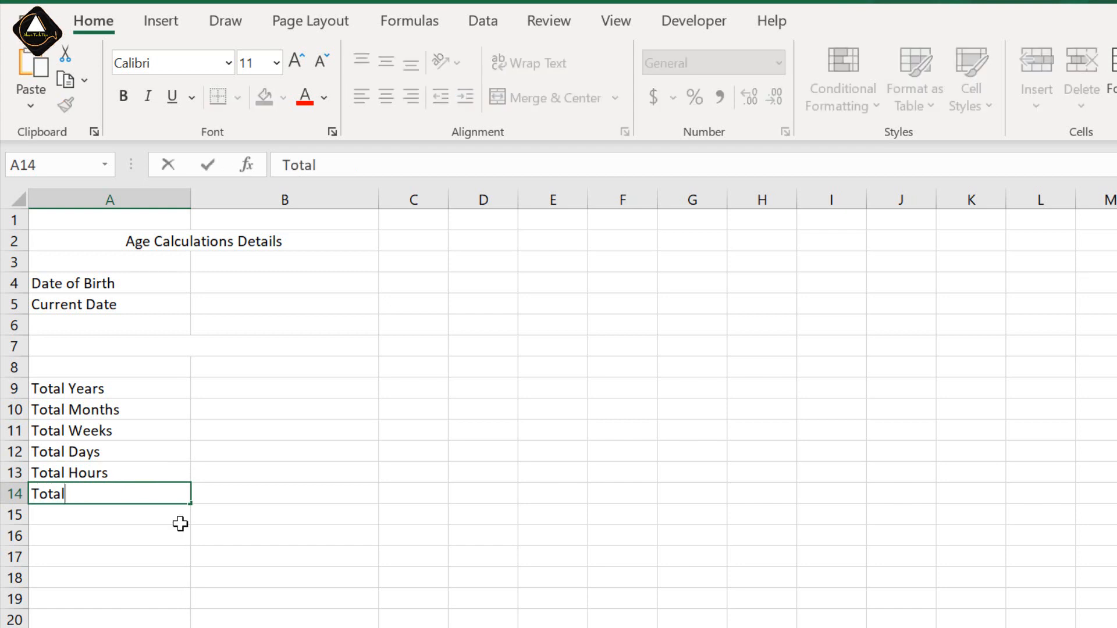
pyautogui.write(' Minu')
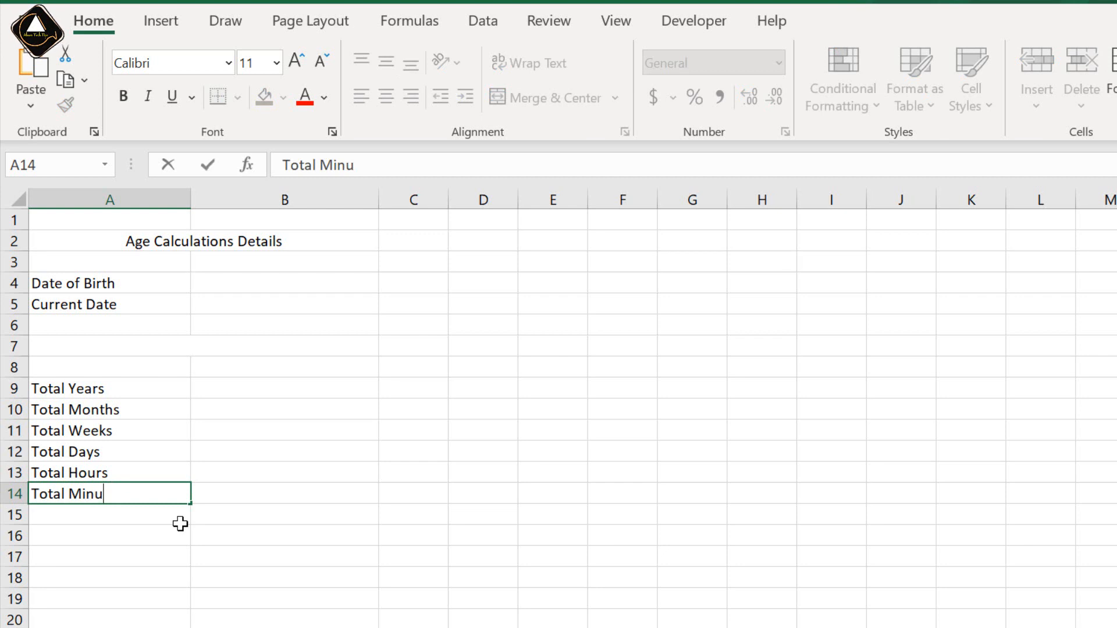
pyautogui.write('tes')
# Enter the label "Total Secends" in cell A15 to complete the list of totals
pyautogui.click(107, 519)
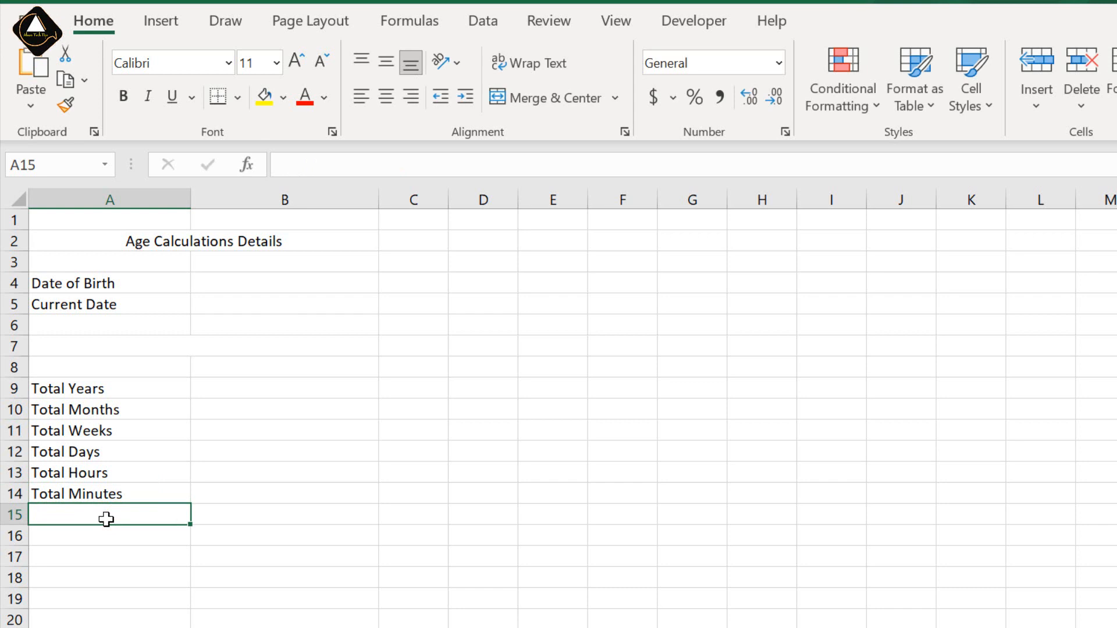
pyautogui.write('Total')
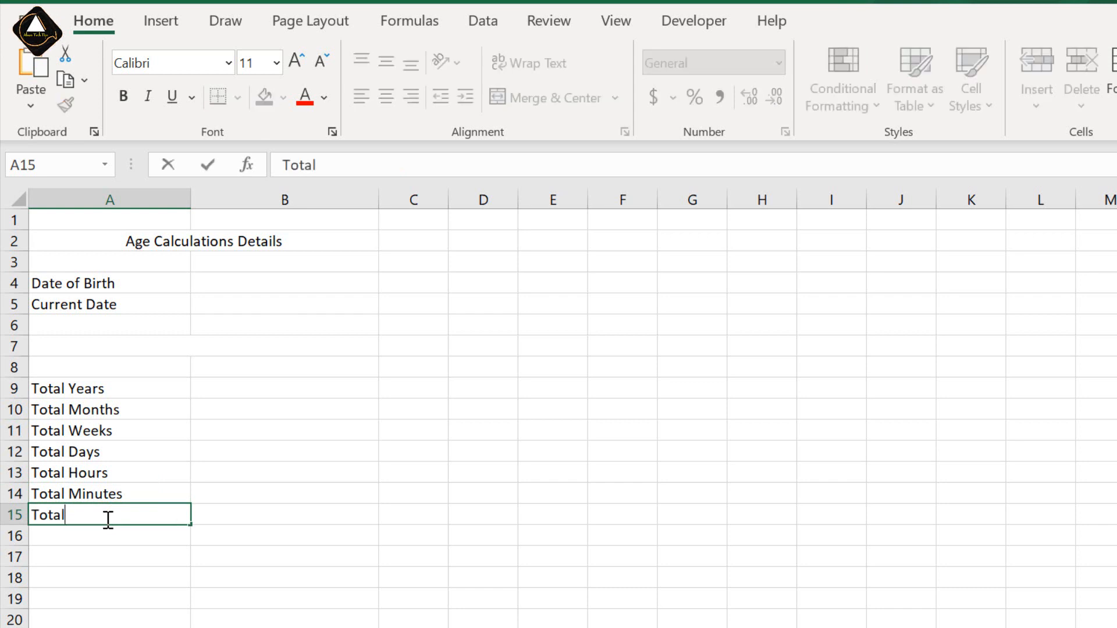
pyautogui.write(' D')
pyautogui.press('BackSpace')
pyautogui.press('BackSpace')
pyautogui.write('Secends')
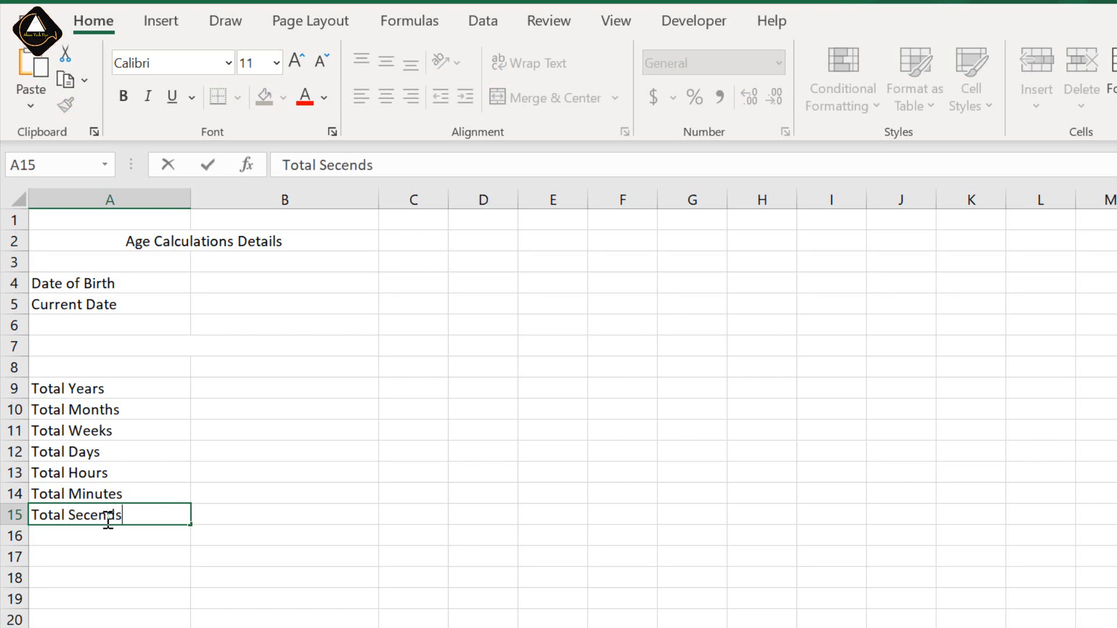
pyautogui.click(149, 389)
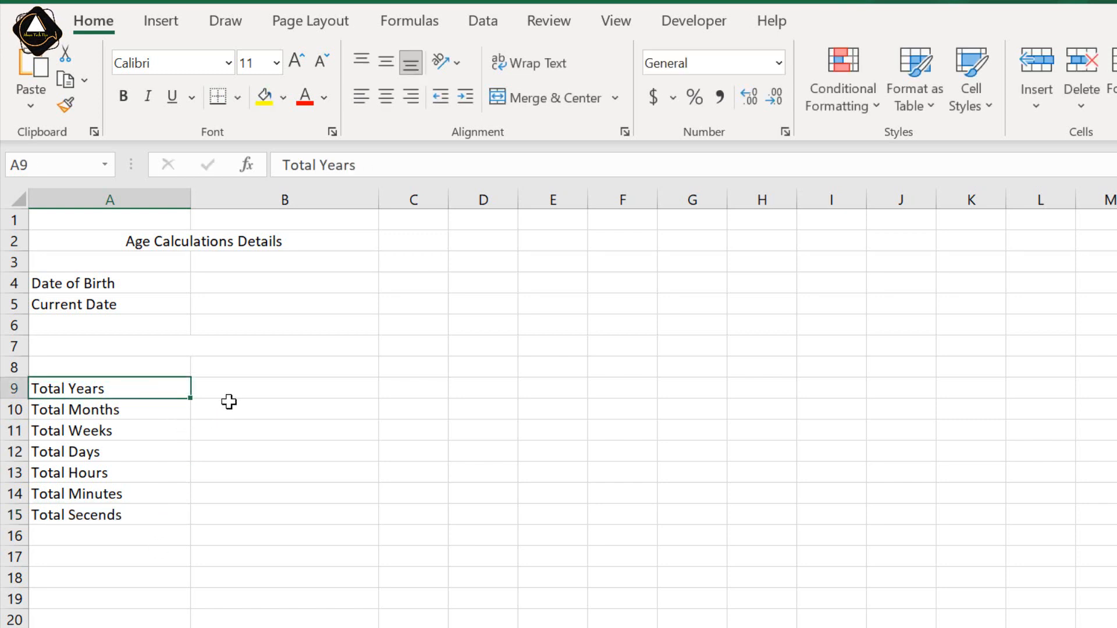
# Set the text in the range A2:B15 to the Arial font at size 16
pyautogui.click(163, 243)
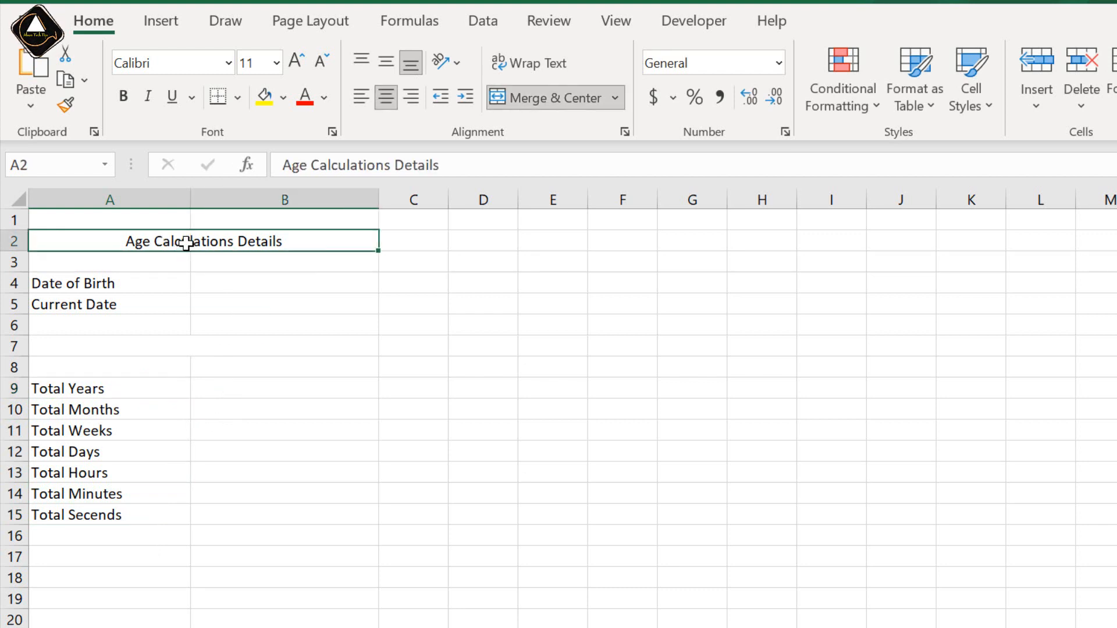
pyautogui.moveTo(155, 239); pyautogui.dragTo(175, 511)
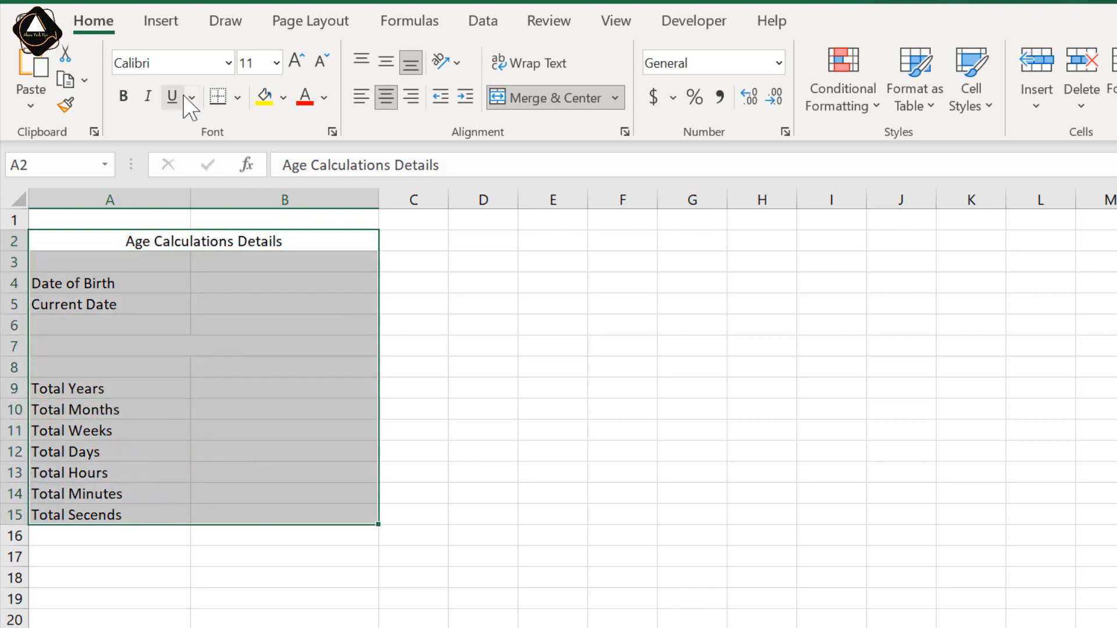
pyautogui.click(170, 61)
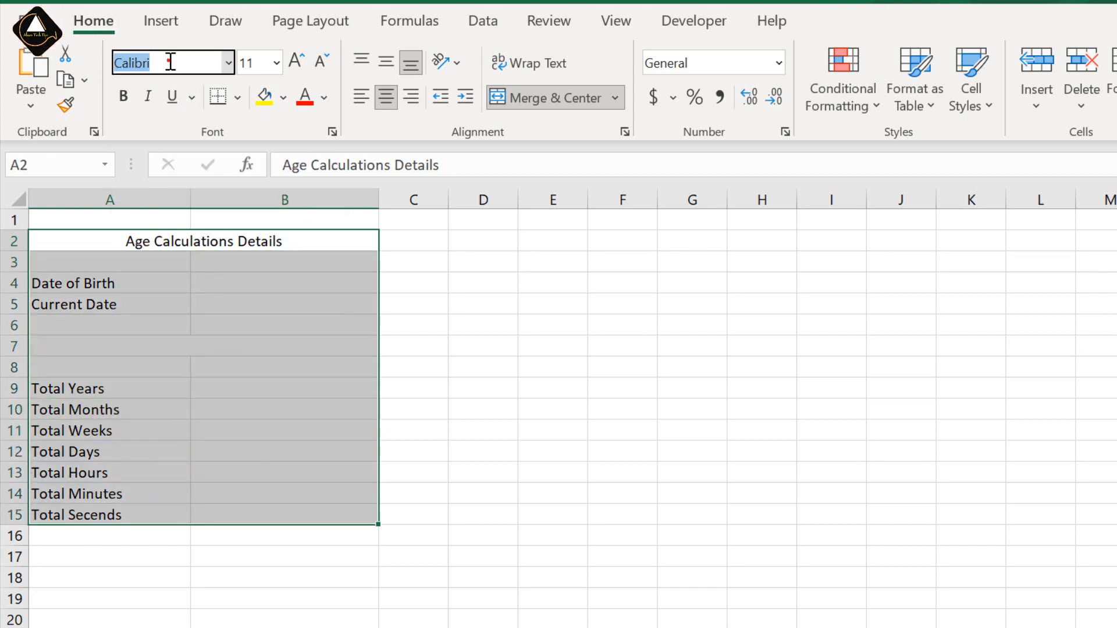
pyautogui.write('Arial')
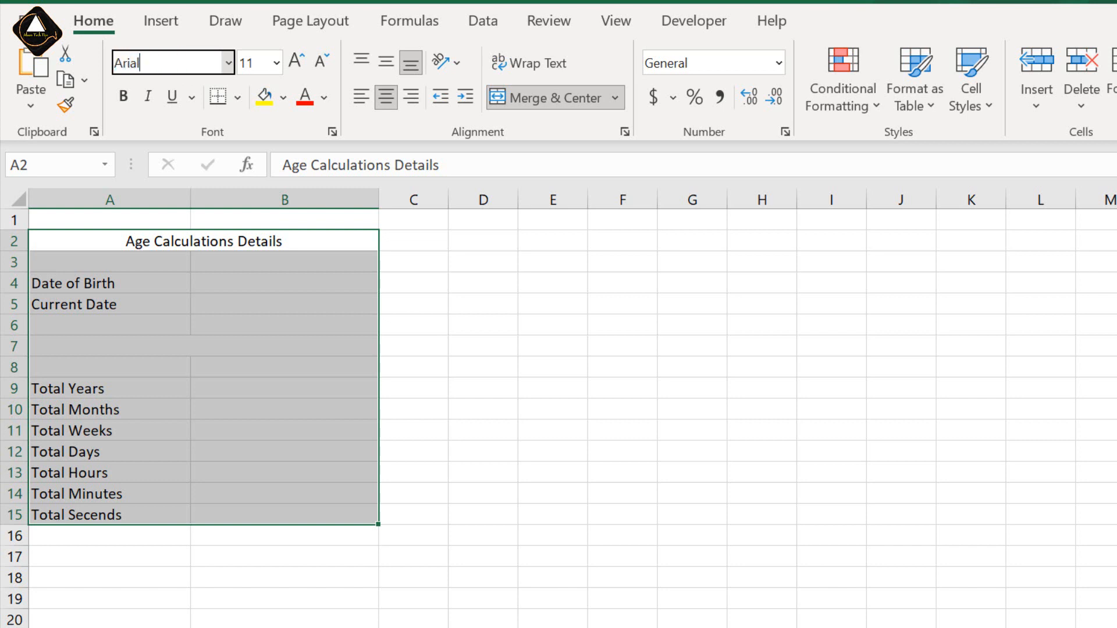
pyautogui.press('Return')
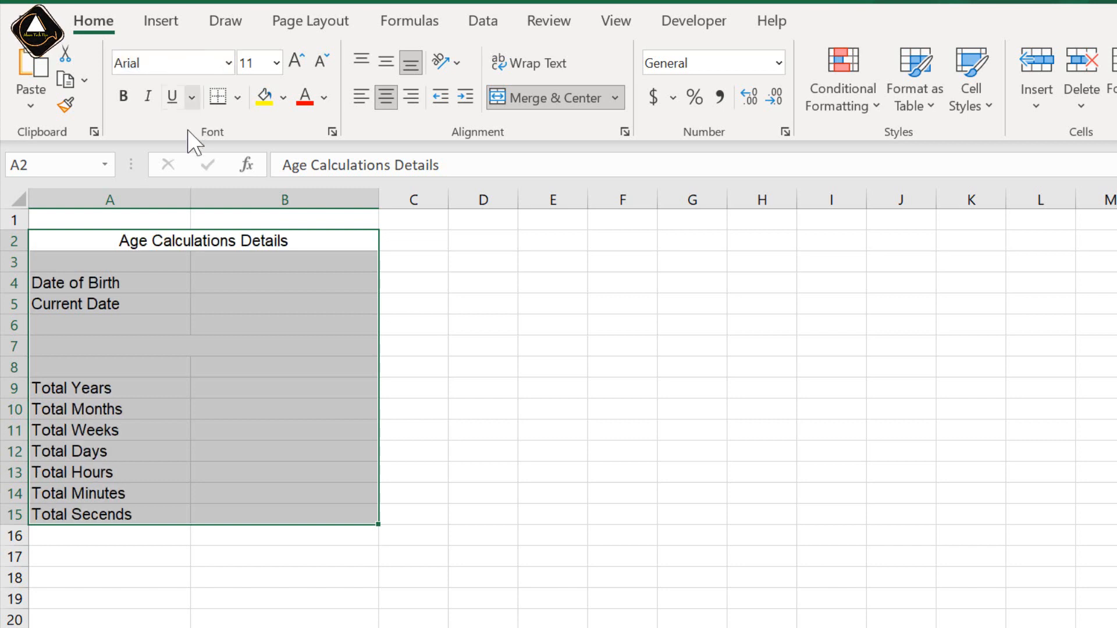
pyautogui.click(256, 62)
pyautogui.write('1')
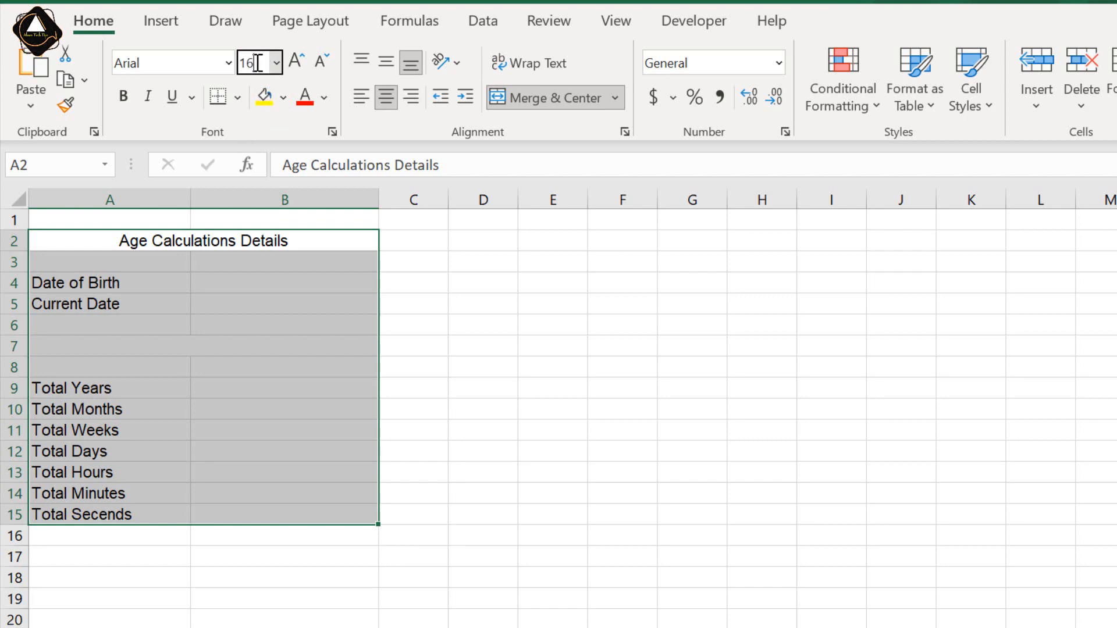
pyautogui.write('6')
pyautogui.press('Return')
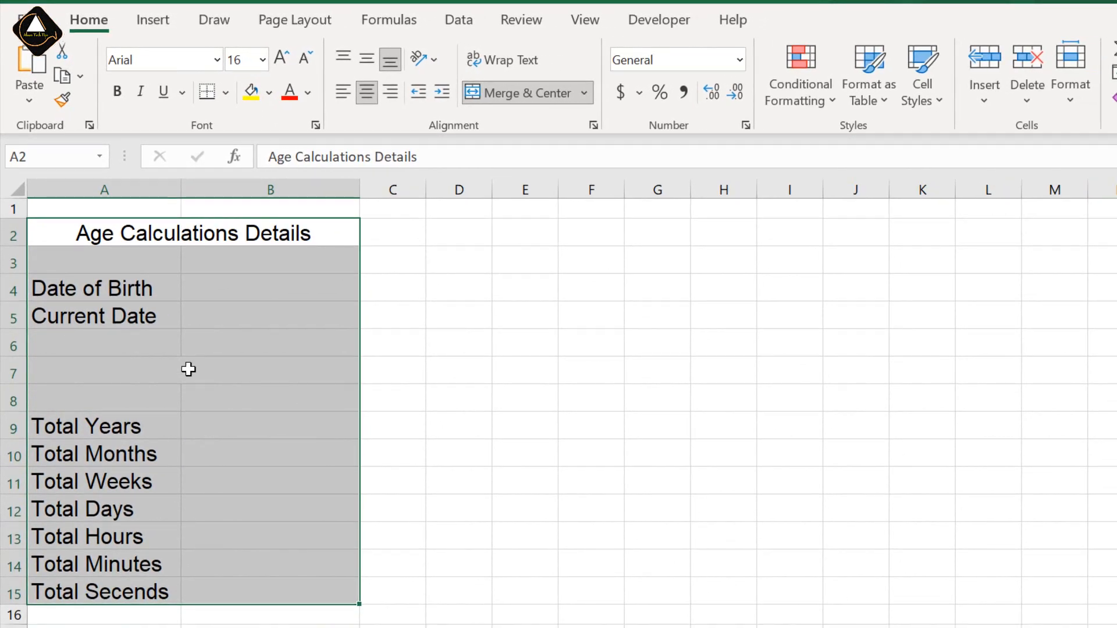
# Make the text in A2:B15 bold and widen column A so its labels fit within the column
pyautogui.click(117, 97)
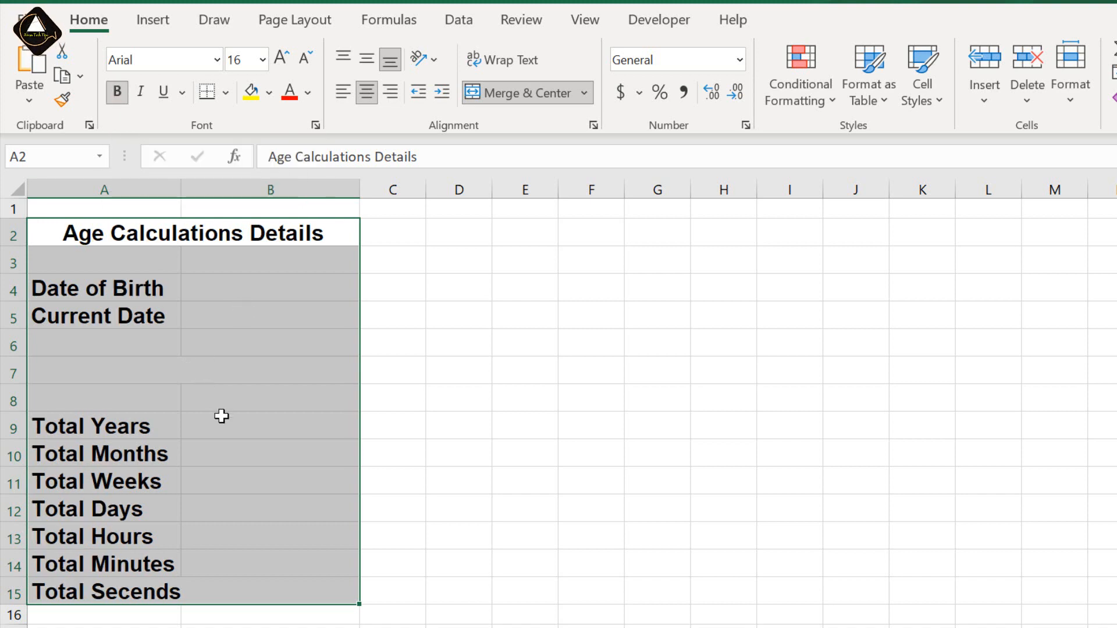
pyautogui.click(239, 407)
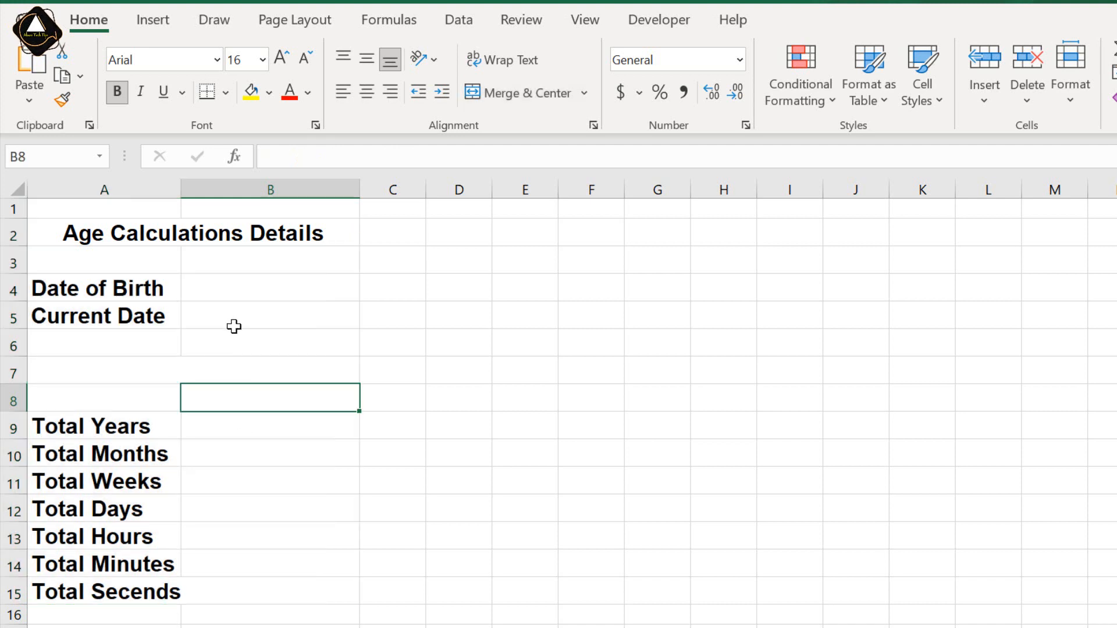
pyautogui.moveTo(180, 194); pyautogui.dragTo(219, 196)
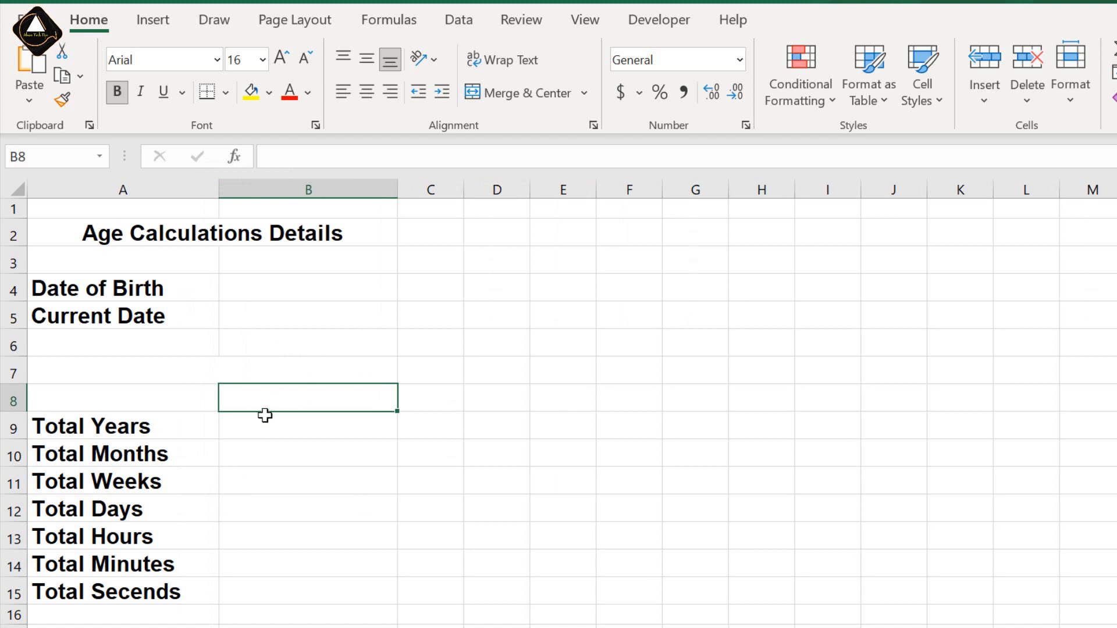
# Increase the font size of the "Age Calculations Details" title in row 2 to 22
pyautogui.click(156, 229)
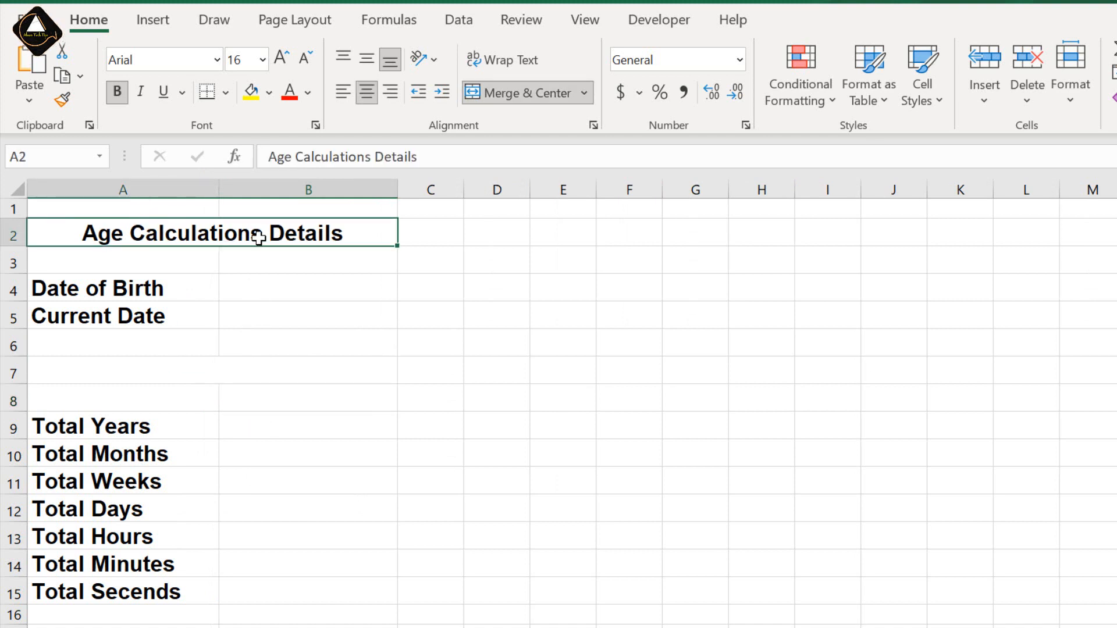
pyautogui.click(249, 58)
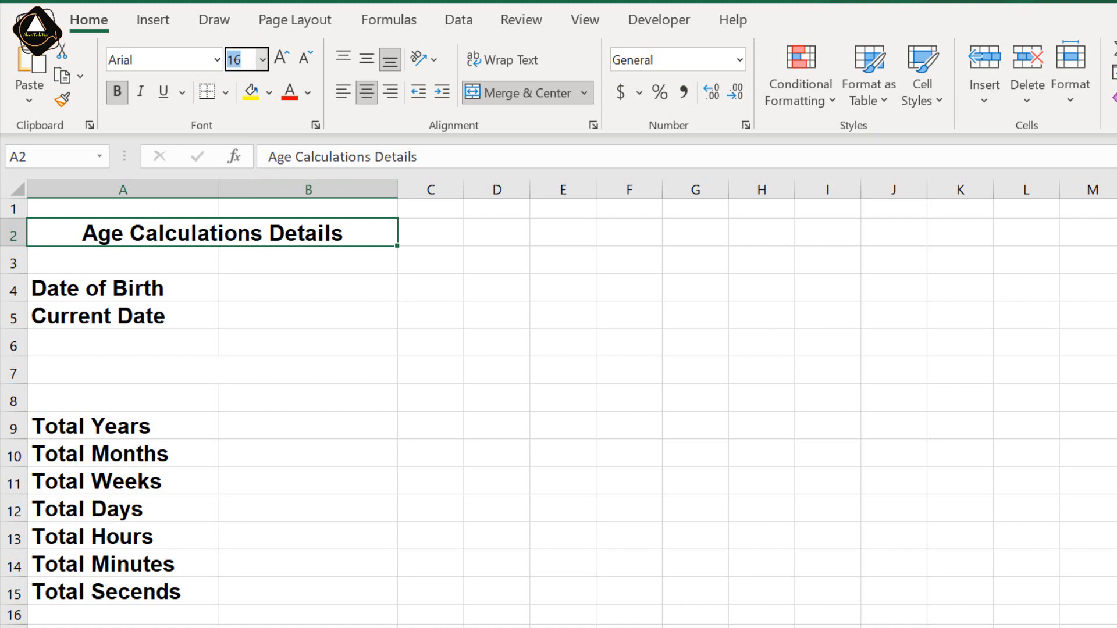
pyautogui.write('22')
pyautogui.press('Return')
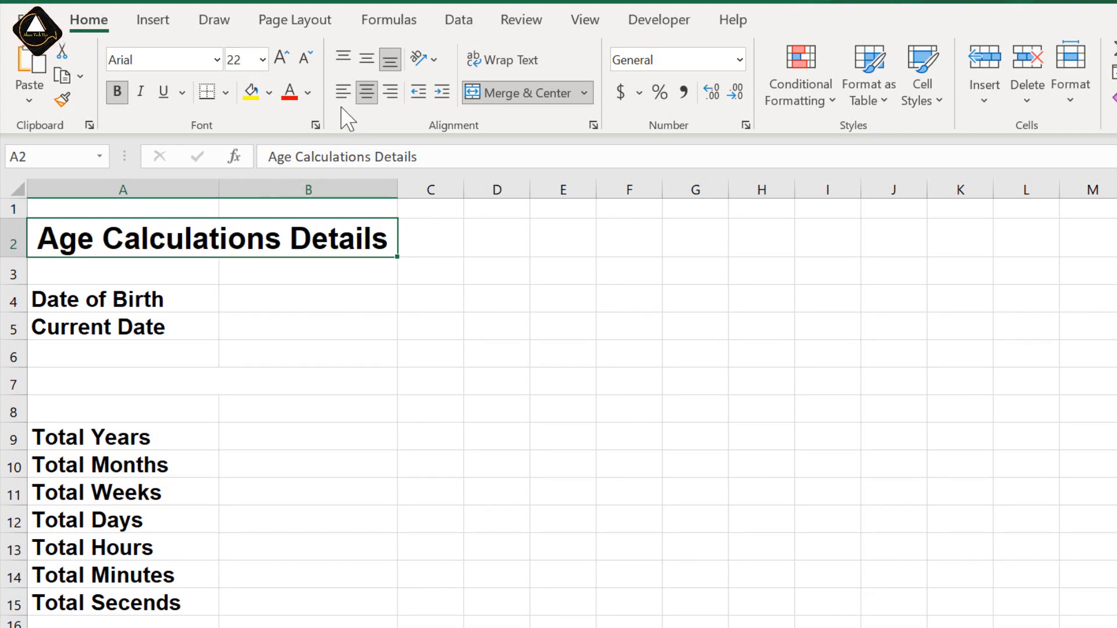
# Give the title in row 2 white text on a dark red fill
pyautogui.click(308, 93)
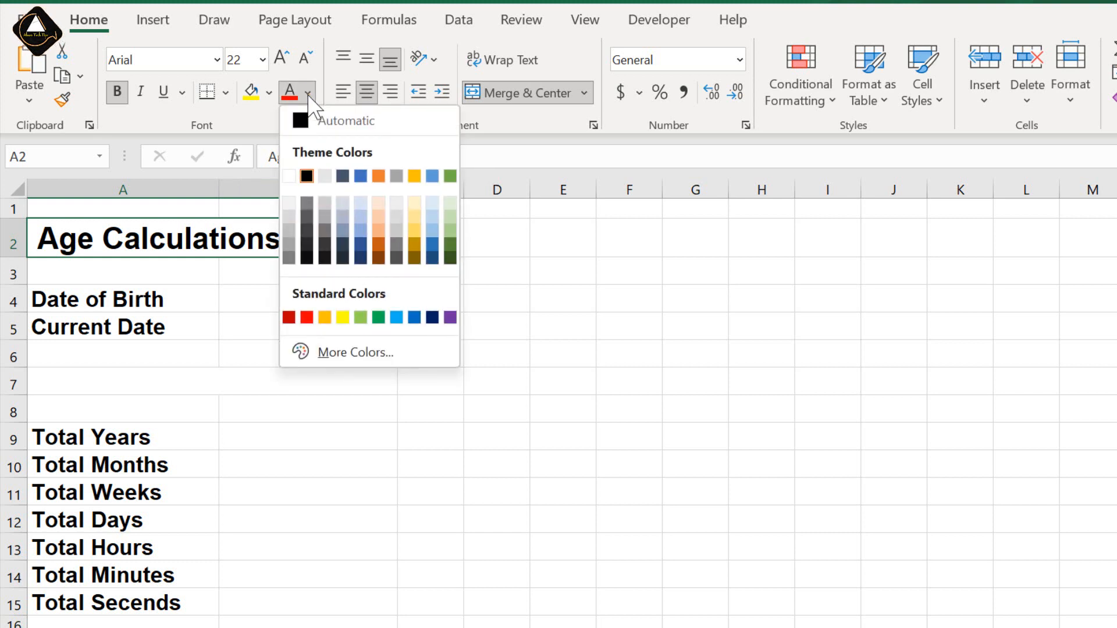
pyautogui.click(289, 177)
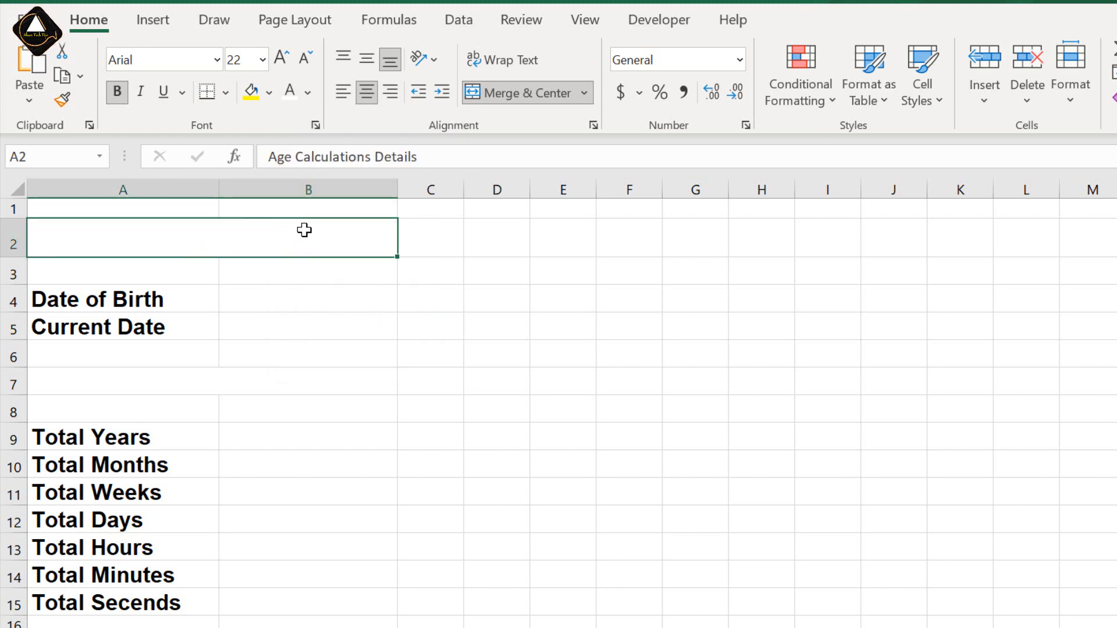
pyautogui.click(270, 93)
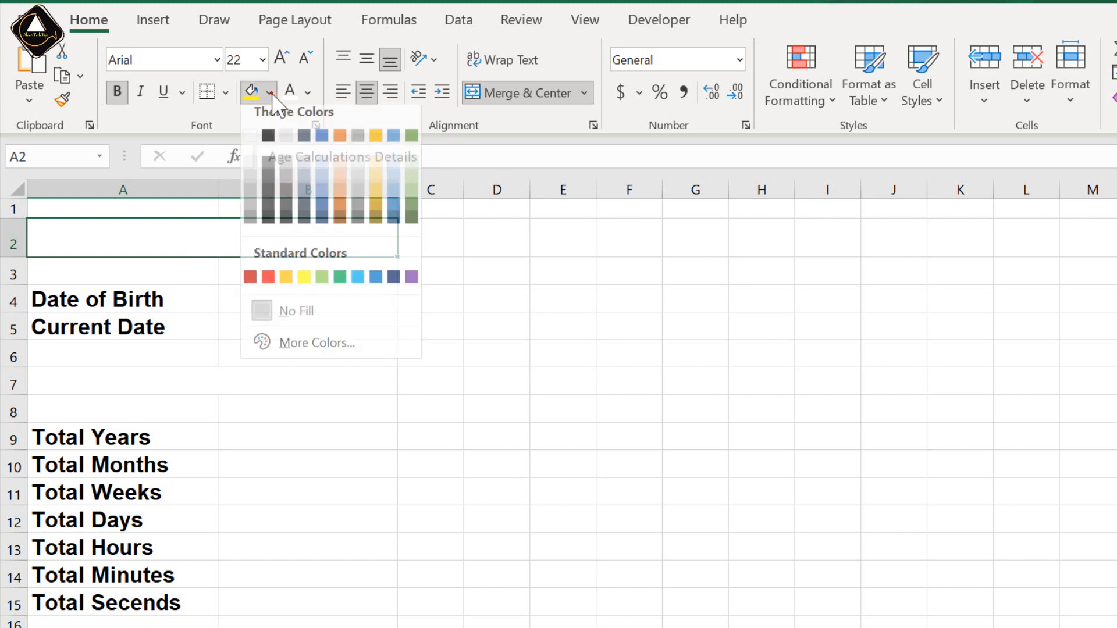
pyautogui.click(254, 284)
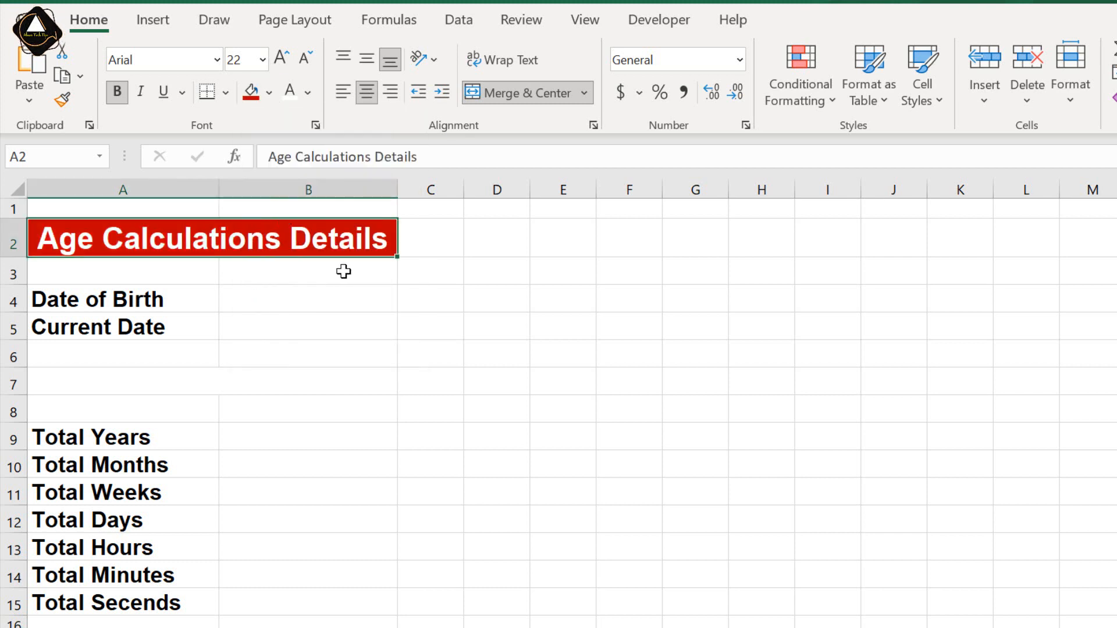
# Format the Date of Birth and Current Date labels in A4:A5 with centered white text on a dark green fill
pyautogui.click(125, 299)
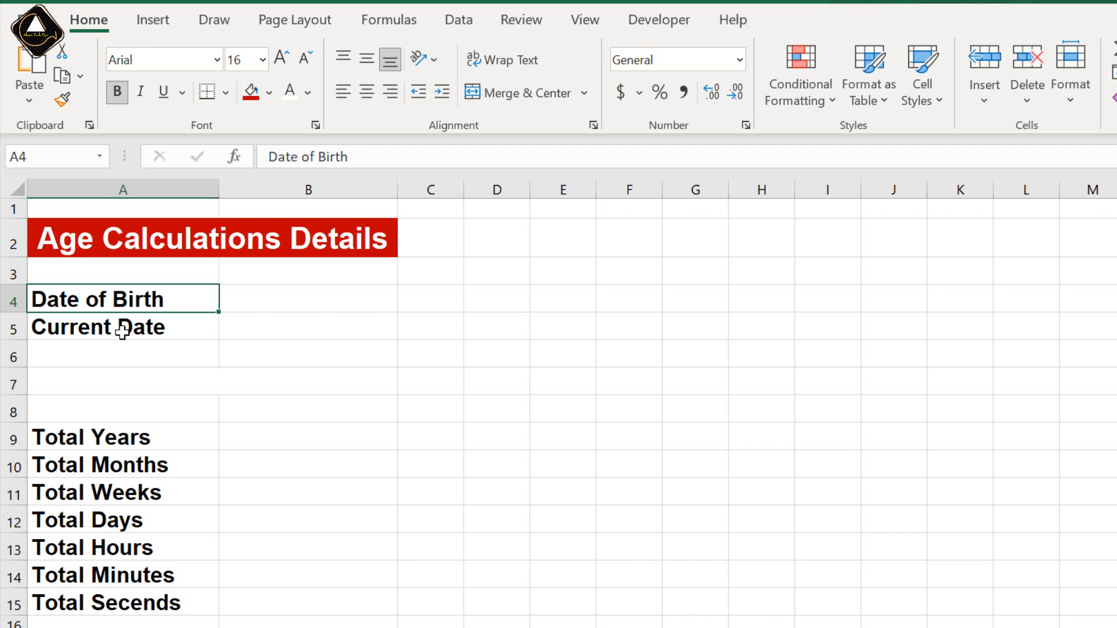
pyautogui.keyDown('shift'); pyautogui.click(121, 332); pyautogui.keyUp('shift')
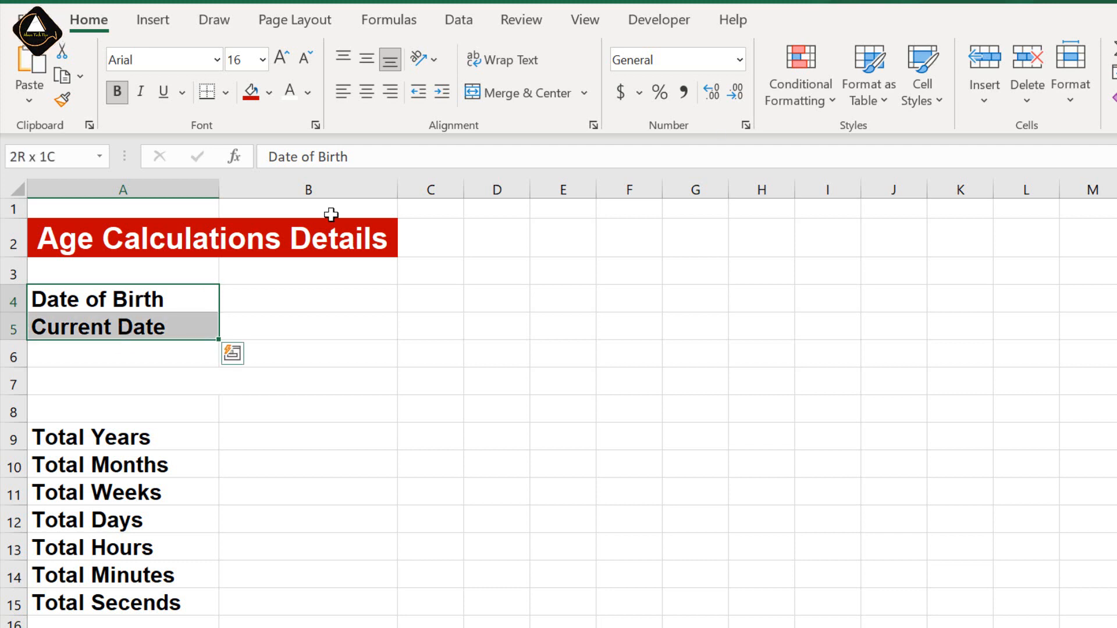
pyautogui.click(269, 93)
pyautogui.click(411, 227)
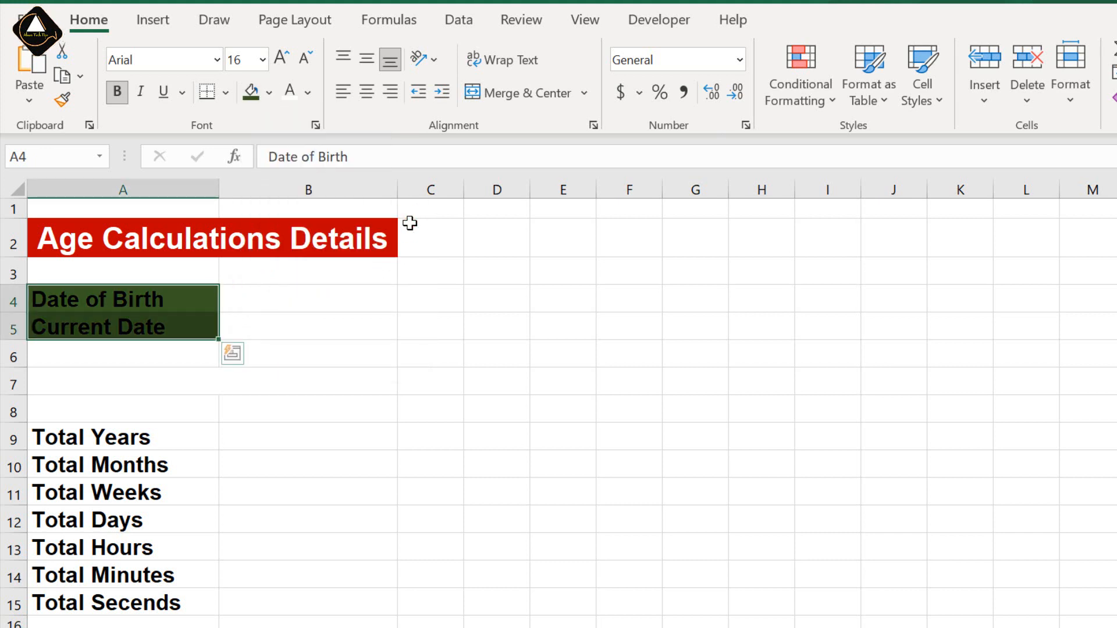
pyautogui.click(307, 93)
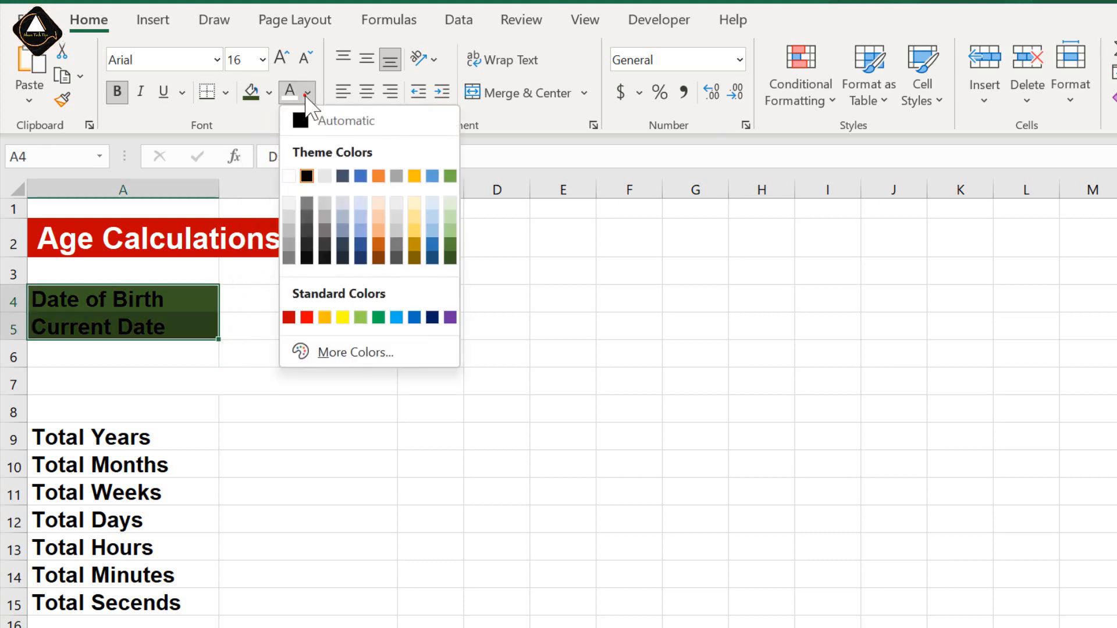
pyautogui.click(289, 176)
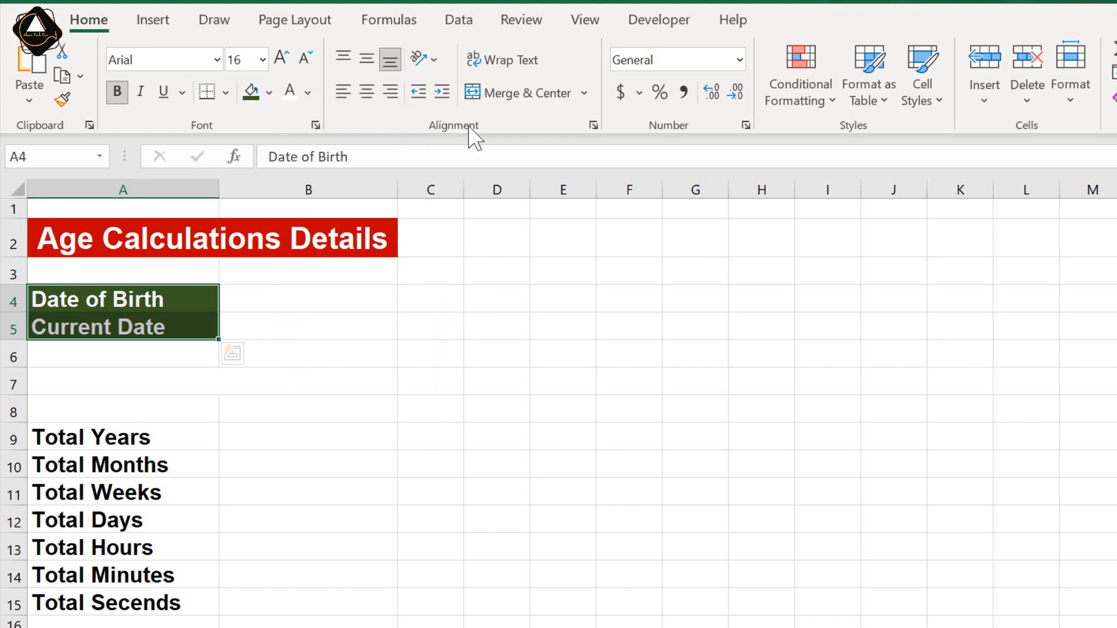
pyautogui.click(366, 92)
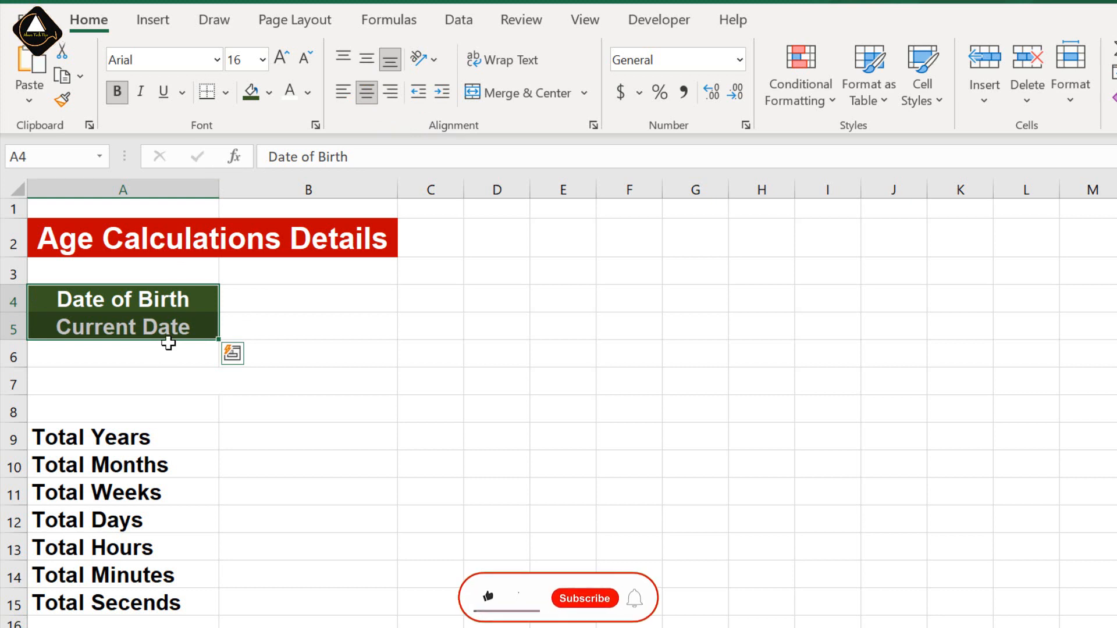
# Format the empty merged cell in row 7 with a near-black font color and a light gray fill
pyautogui.click(163, 379)
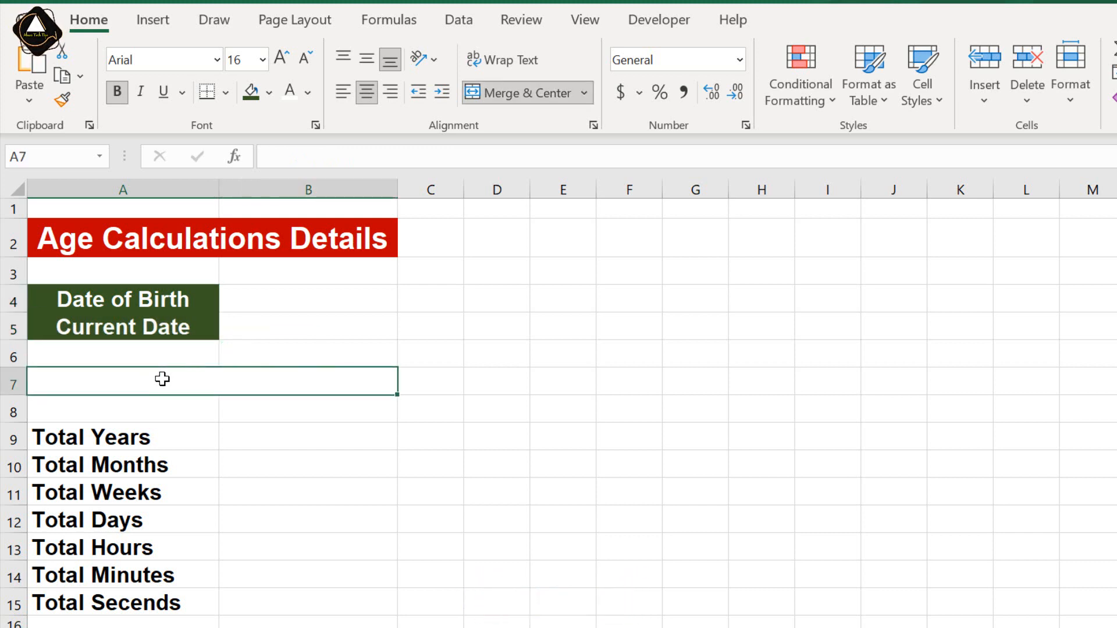
pyautogui.click(307, 92)
pyautogui.click(307, 257)
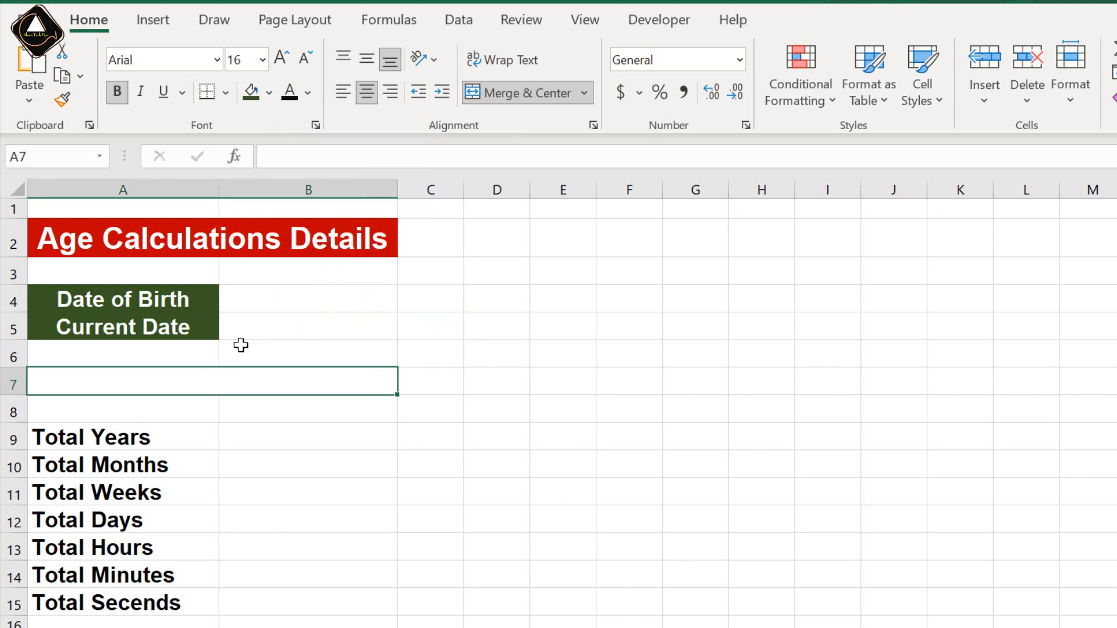
pyautogui.click(270, 93)
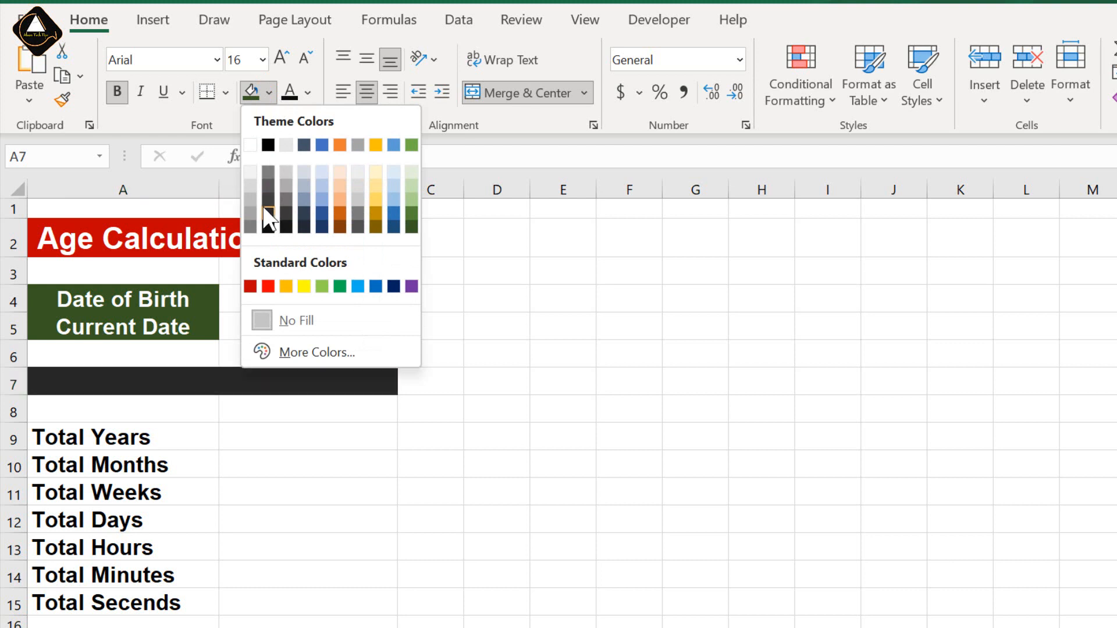
pyautogui.click(251, 185)
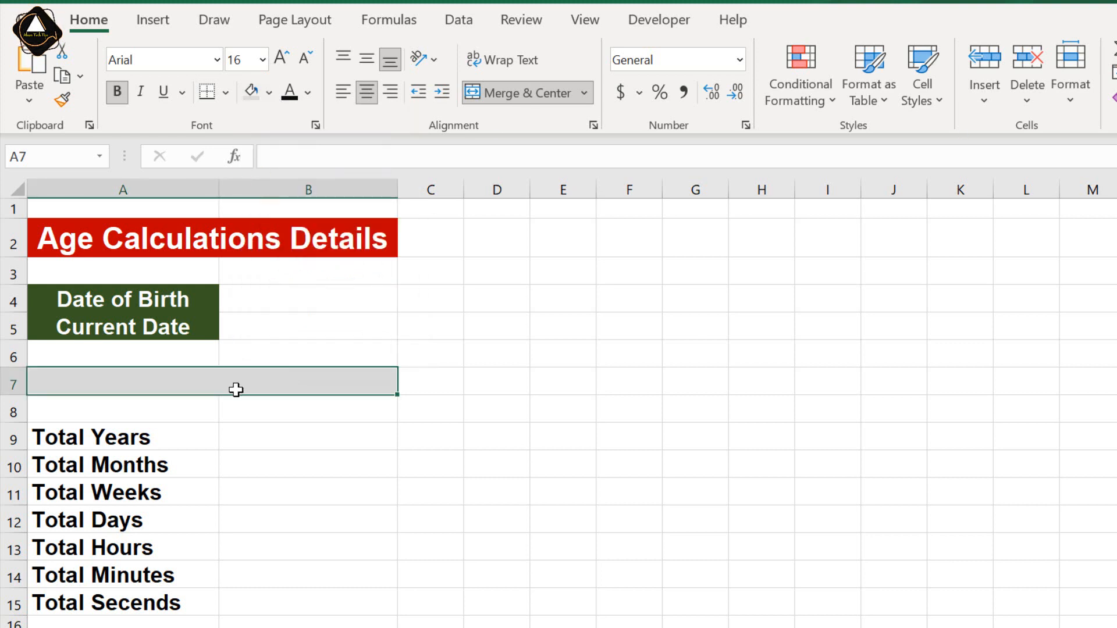
# Format the labels from Total Years to Total Secends in A9:A15 with centered white text on a dark blue fill
pyautogui.click(158, 439)
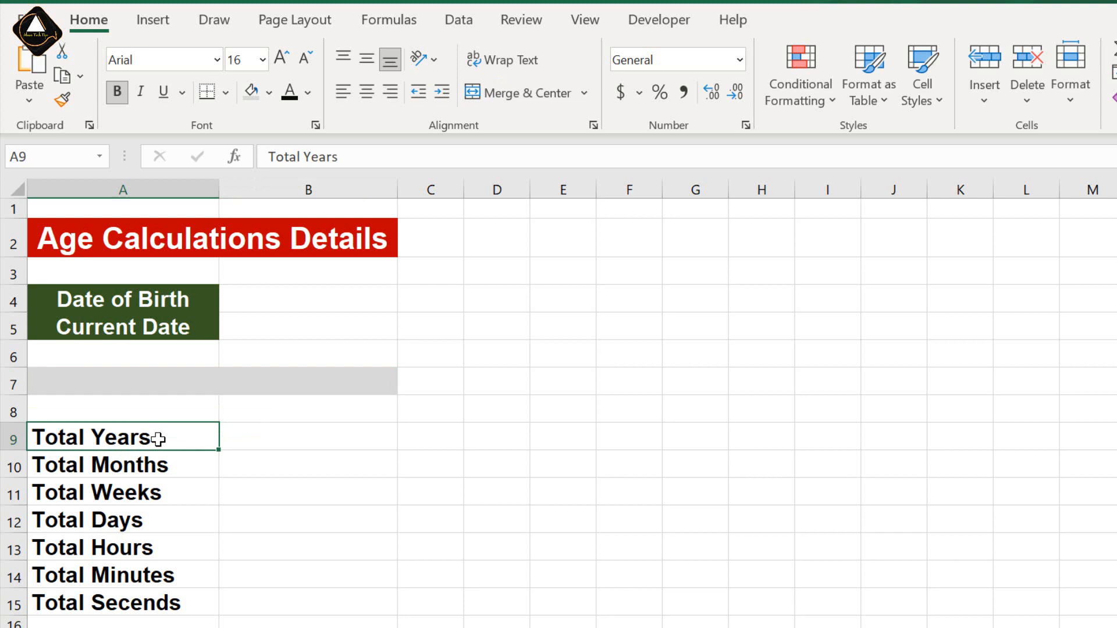
pyautogui.moveTo(158, 439)
pyautogui.mouseDown()
pyautogui.moveTo(143, 513)
pyautogui.moveTo(150, 604)
pyautogui.mouseUp()
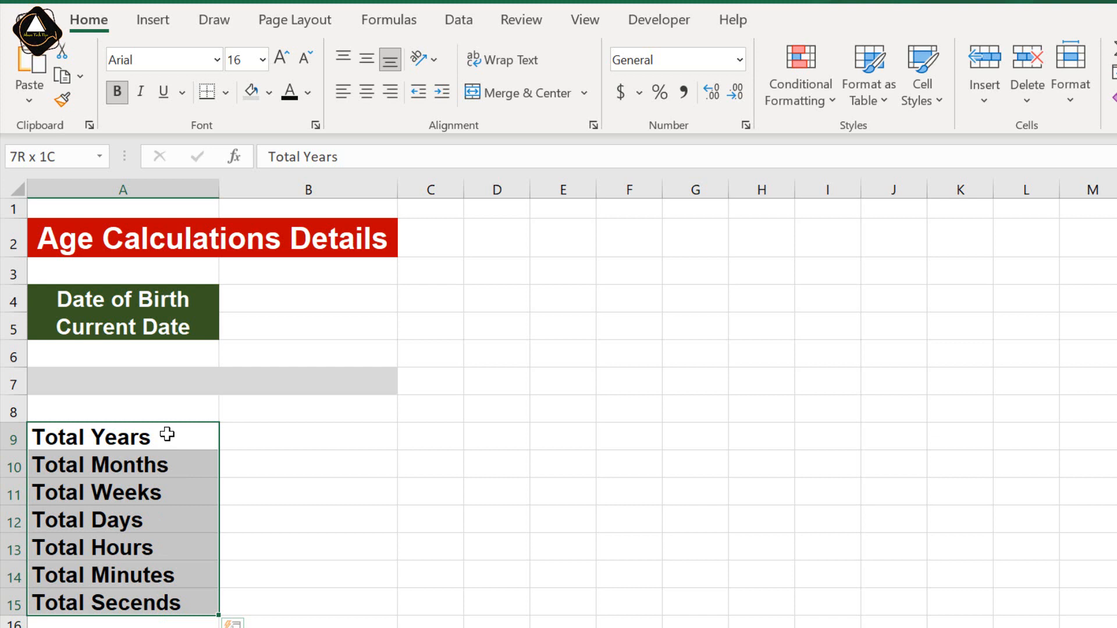
pyautogui.click(269, 92)
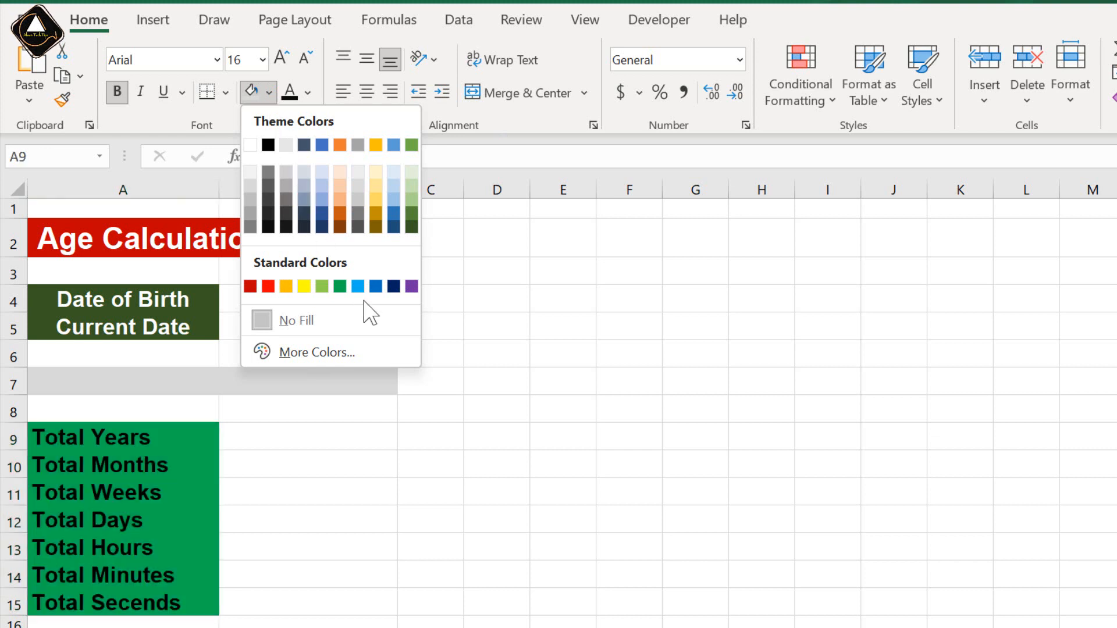
pyautogui.click(394, 227)
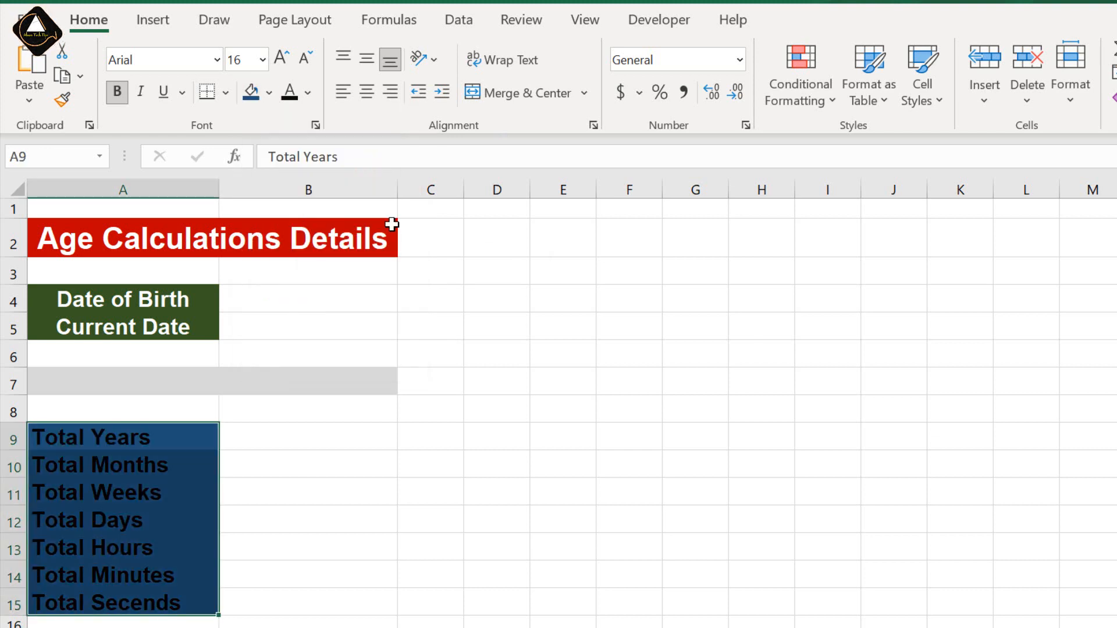
pyautogui.click(309, 92)
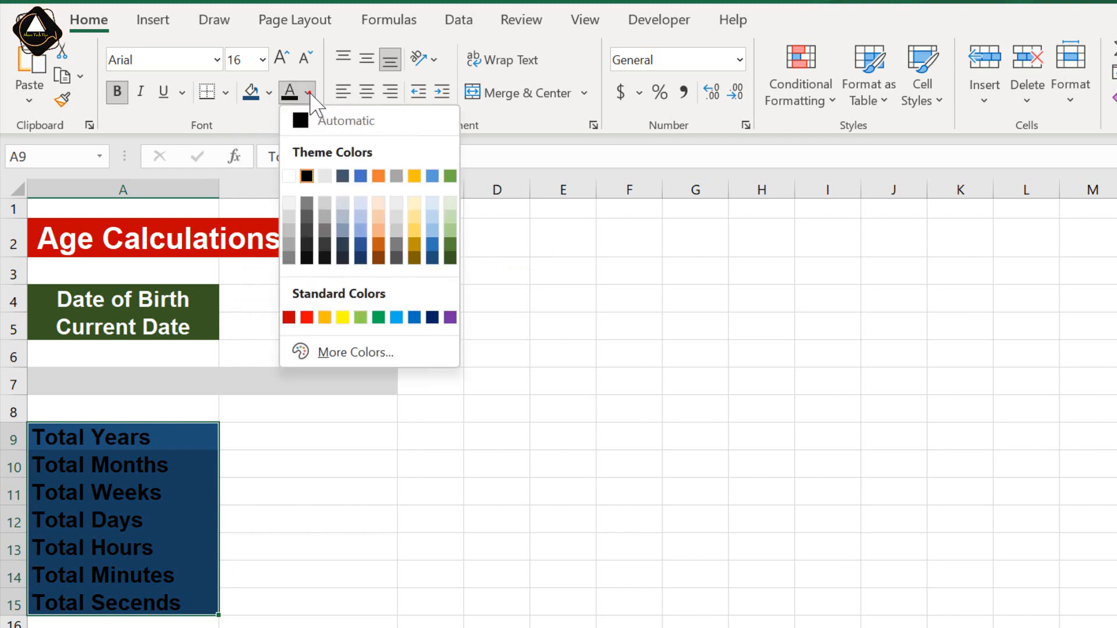
pyautogui.click(290, 176)
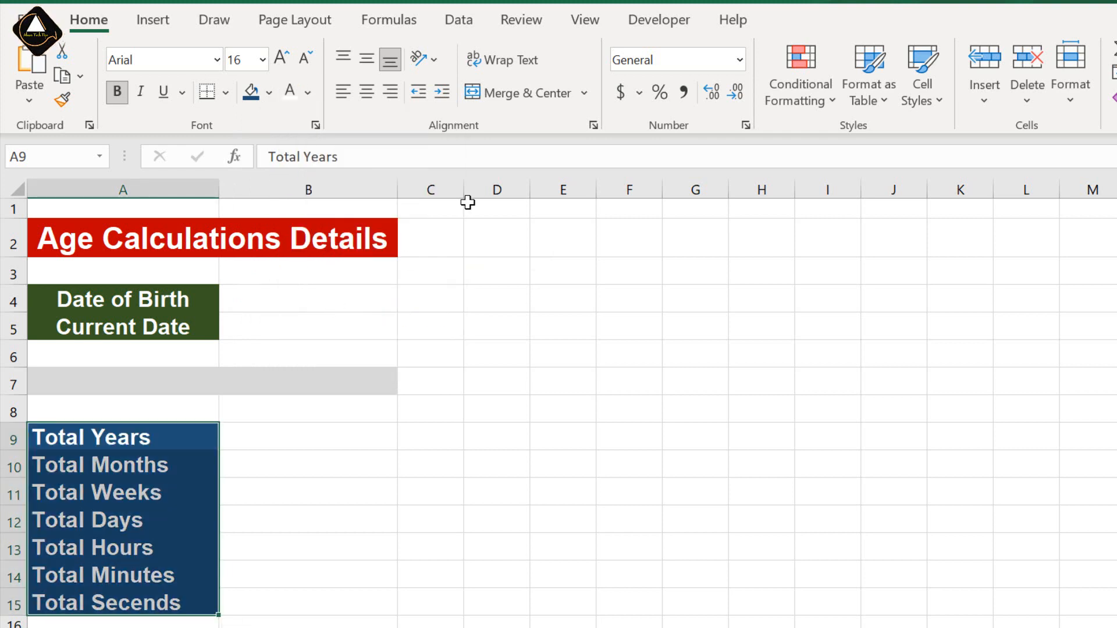
pyautogui.click(373, 93)
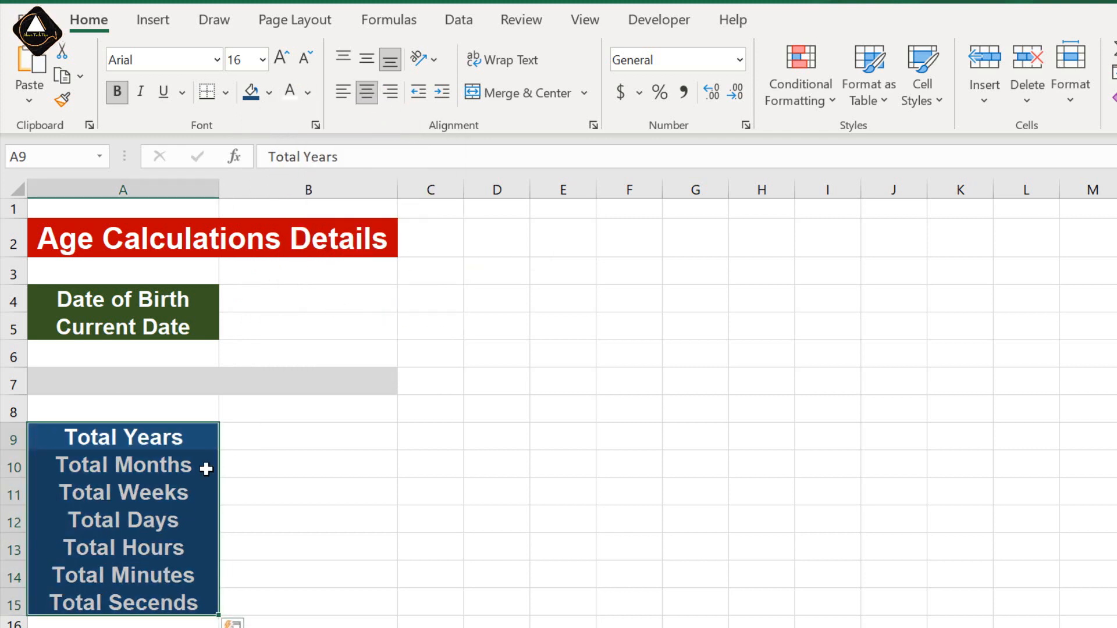
pyautogui.click(252, 442)
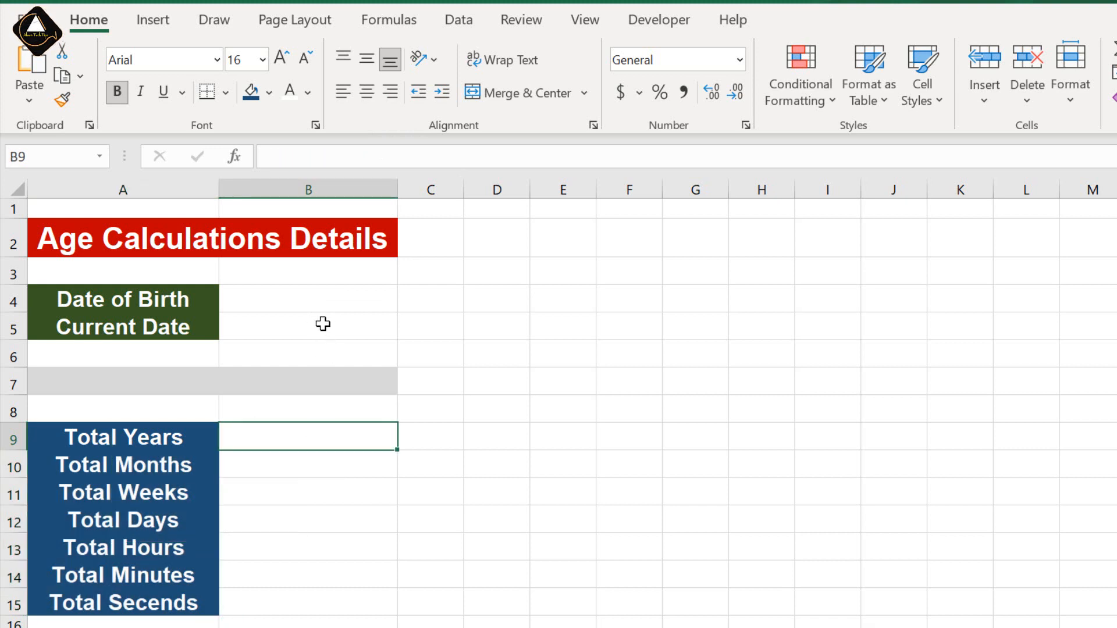
# Set the font color of the empty date cells B4:B5 to near-black
pyautogui.moveTo(318, 293); pyautogui.dragTo(322, 316)
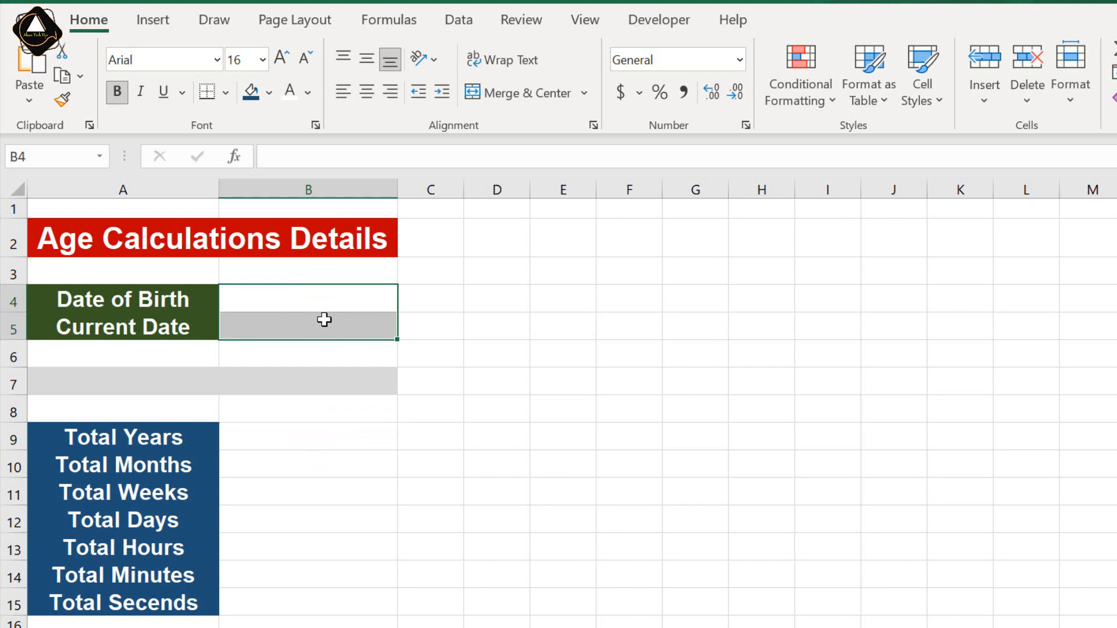
pyautogui.click(308, 92)
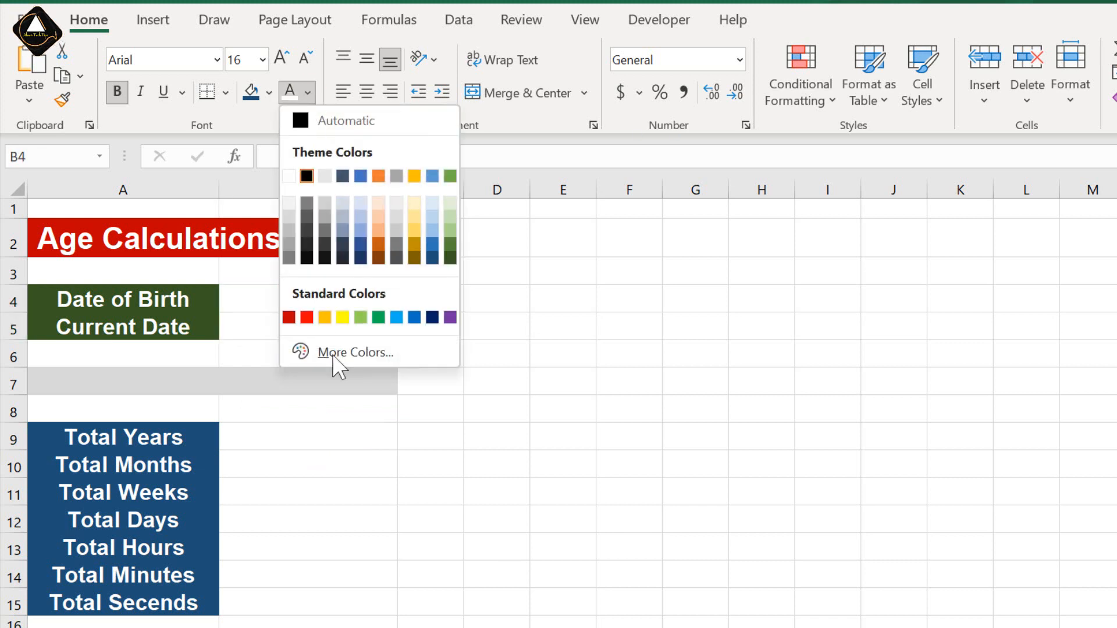
pyautogui.click(307, 257)
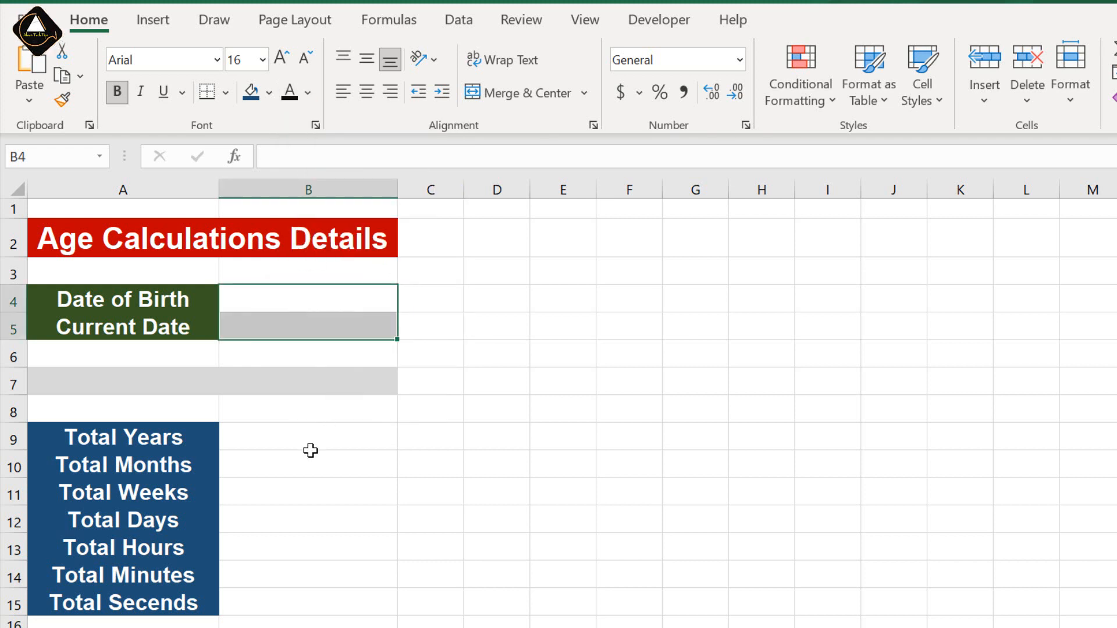
pyautogui.scroll(-1, 311, 451)
pyautogui.moveTo(277, 347)
pyautogui.mouseDown()
pyautogui.moveTo(309, 461)
pyautogui.moveTo(309, 512)
pyautogui.mouseUp()
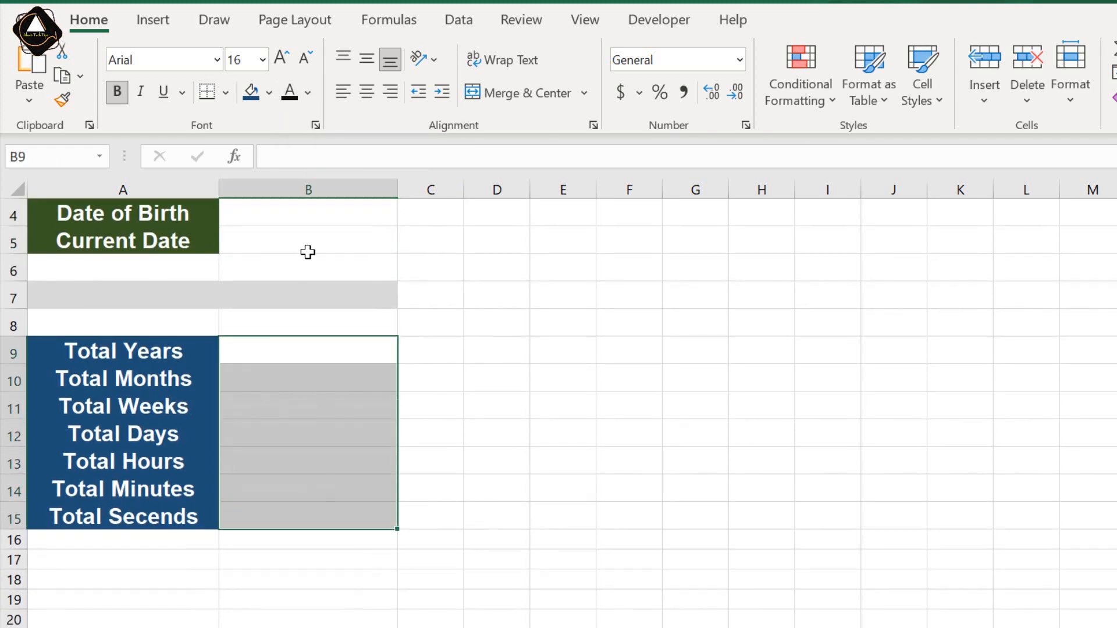
pyautogui.click(302, 441)
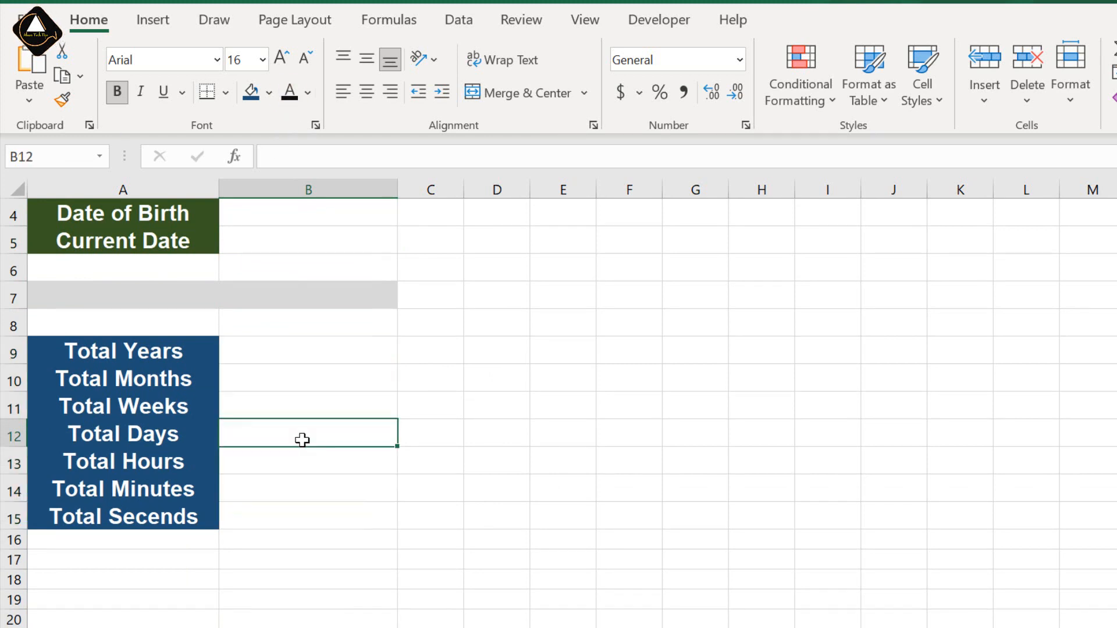
pyautogui.scroll(1, 337, 451)
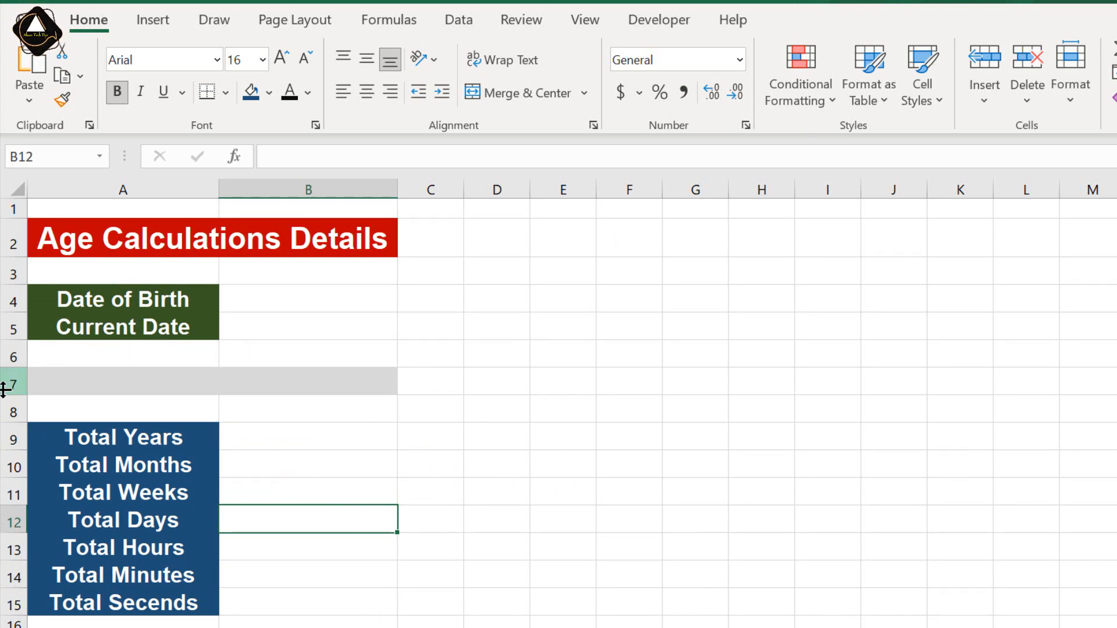
# Reduce the heights of the empty spacer rows 6, 8 and 3 so they form narrow gaps between the blocks
pyautogui.click(18, 359)
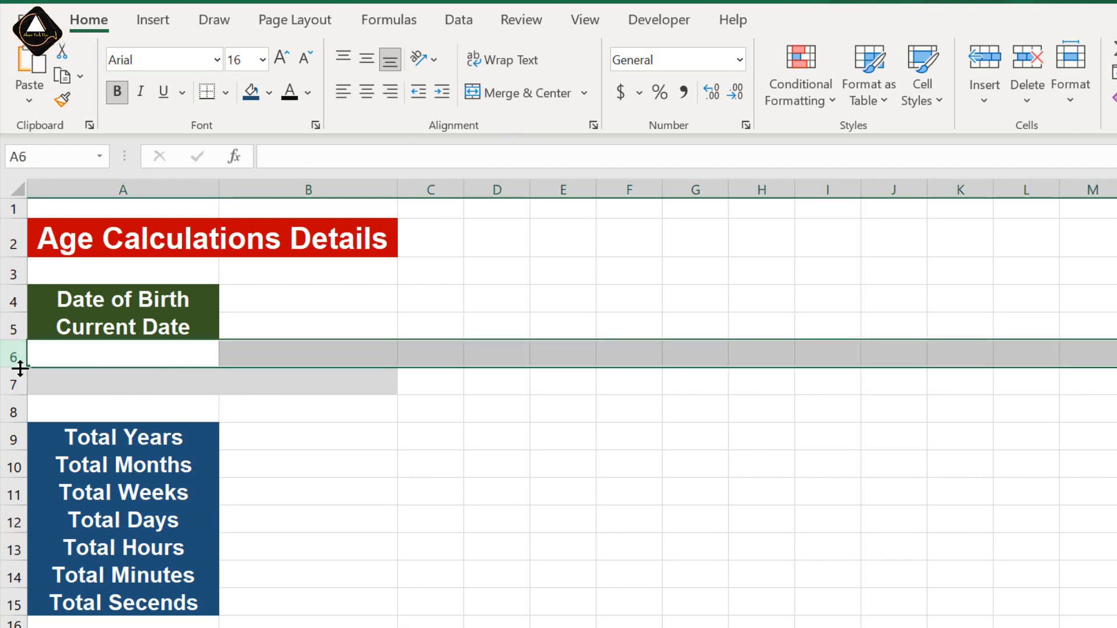
pyautogui.moveTo(20, 368); pyautogui.dragTo(20, 357)
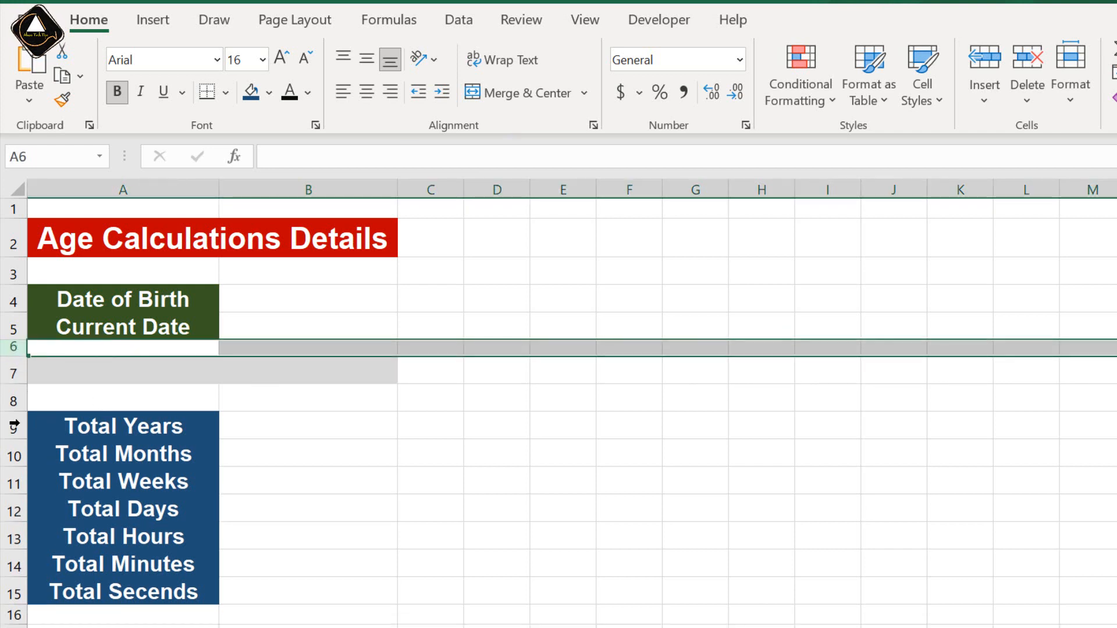
pyautogui.click(18, 401)
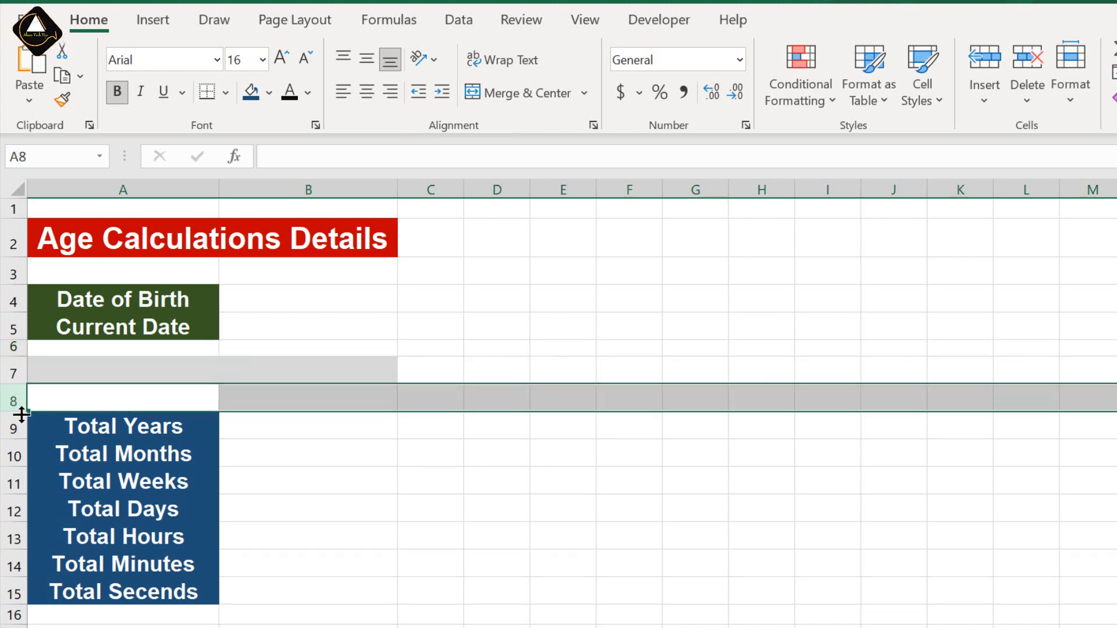
pyautogui.moveTo(22, 414); pyautogui.dragTo(22, 401)
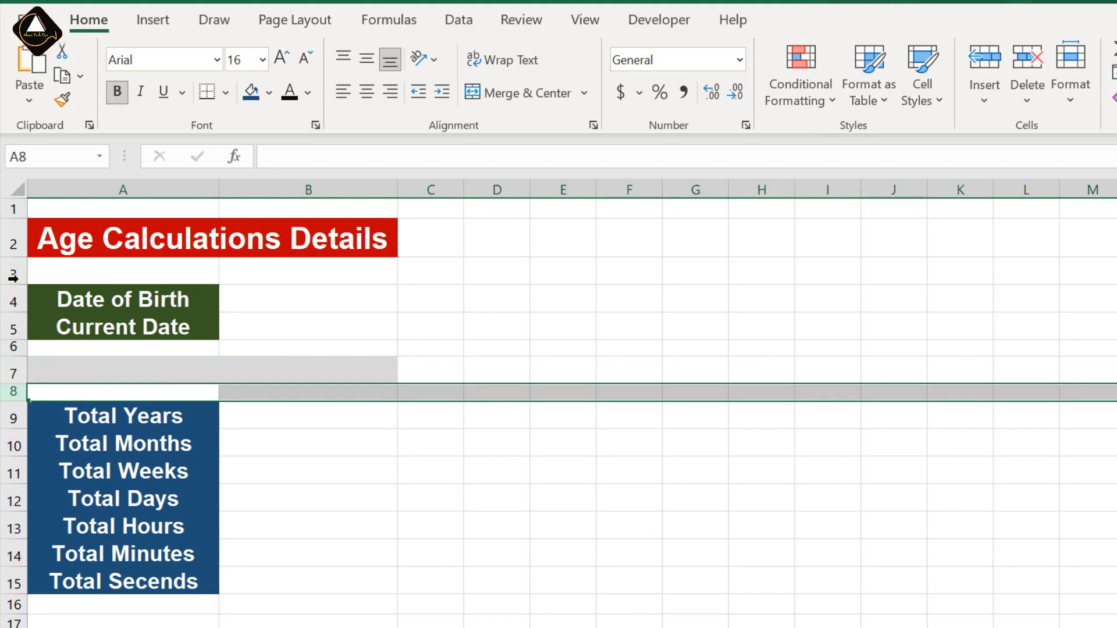
pyautogui.moveTo(19, 282); pyautogui.dragTo(19, 274)
pyautogui.click(340, 449)
pyautogui.click(315, 430)
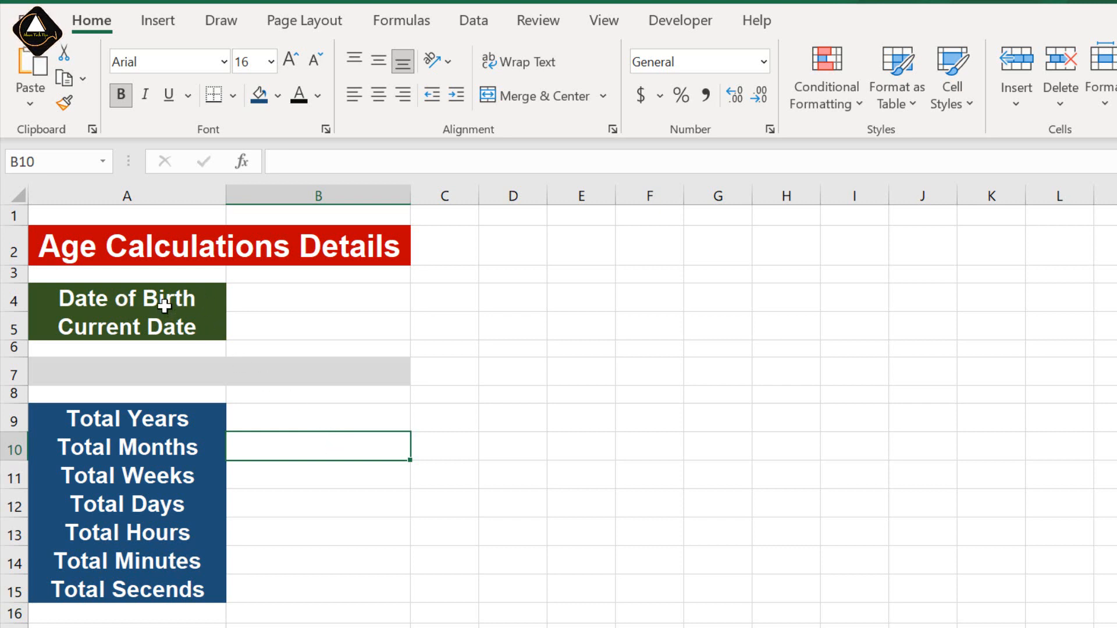
# Draw thin red borders around the cells of the Date of Birth and Current Date block in A4:B5, and leave border drawing mode
pyautogui.moveTo(161, 304); pyautogui.dragTo(166, 313)
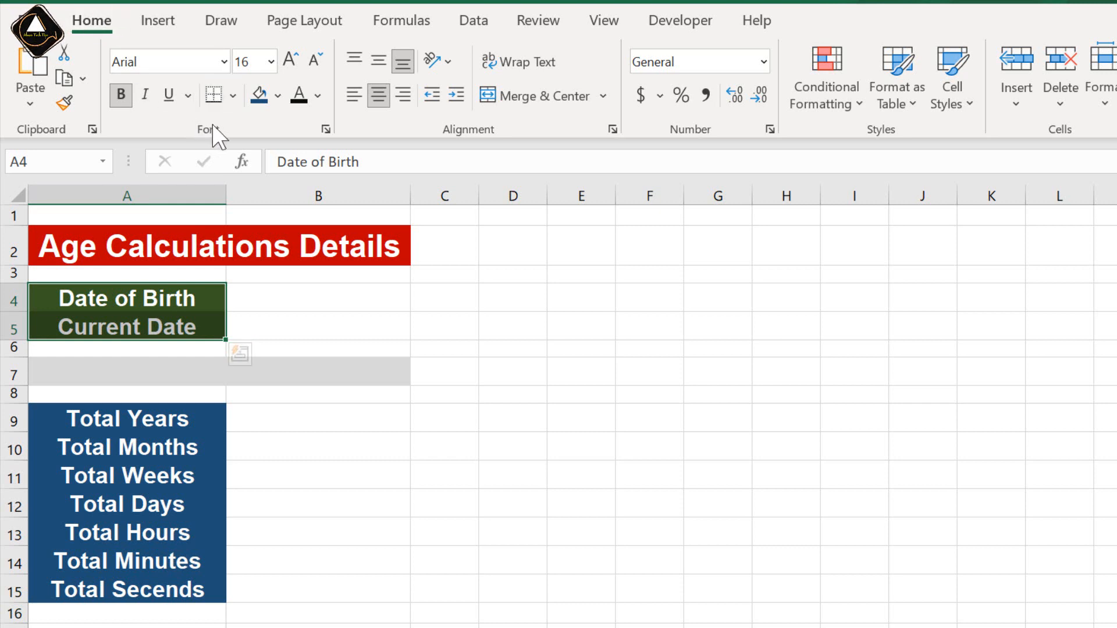
pyautogui.click(233, 95)
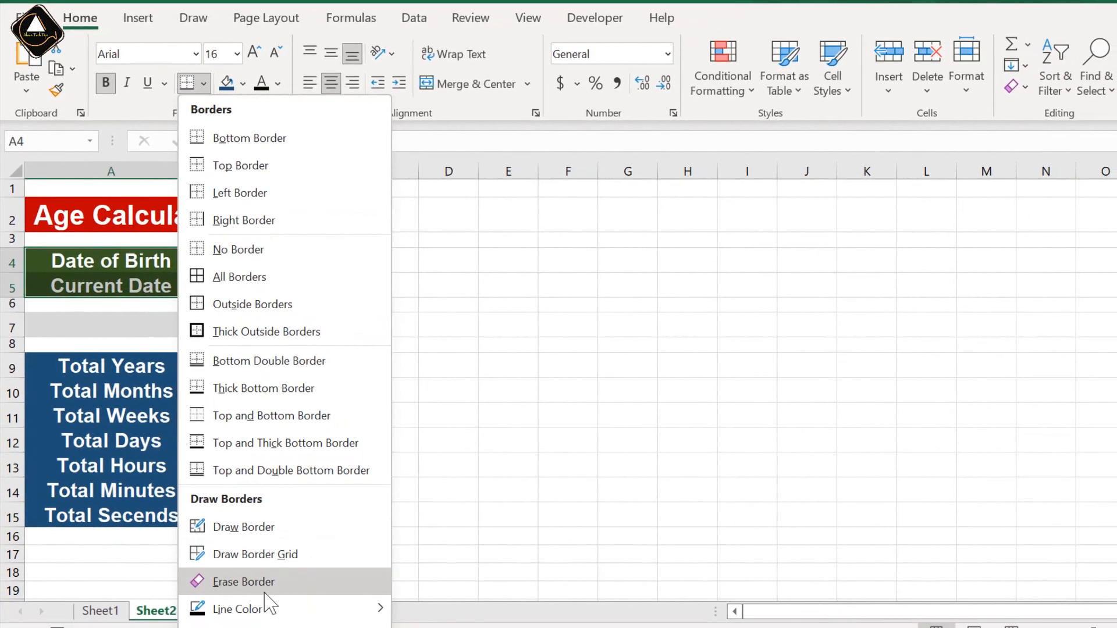
pyautogui.moveTo(291, 616)
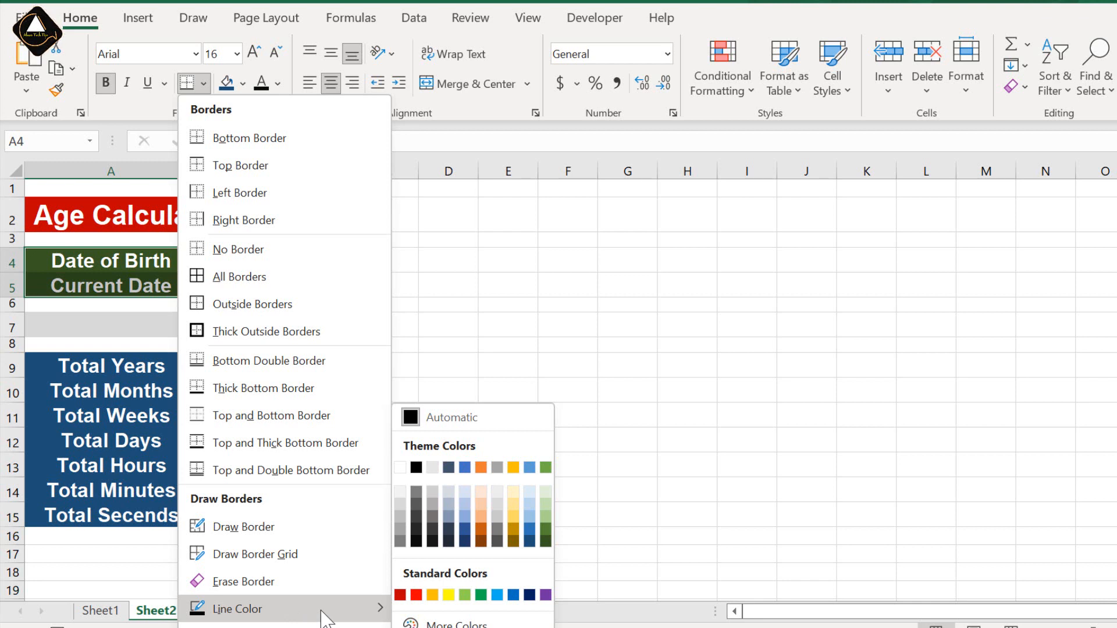
pyautogui.click(416, 594)
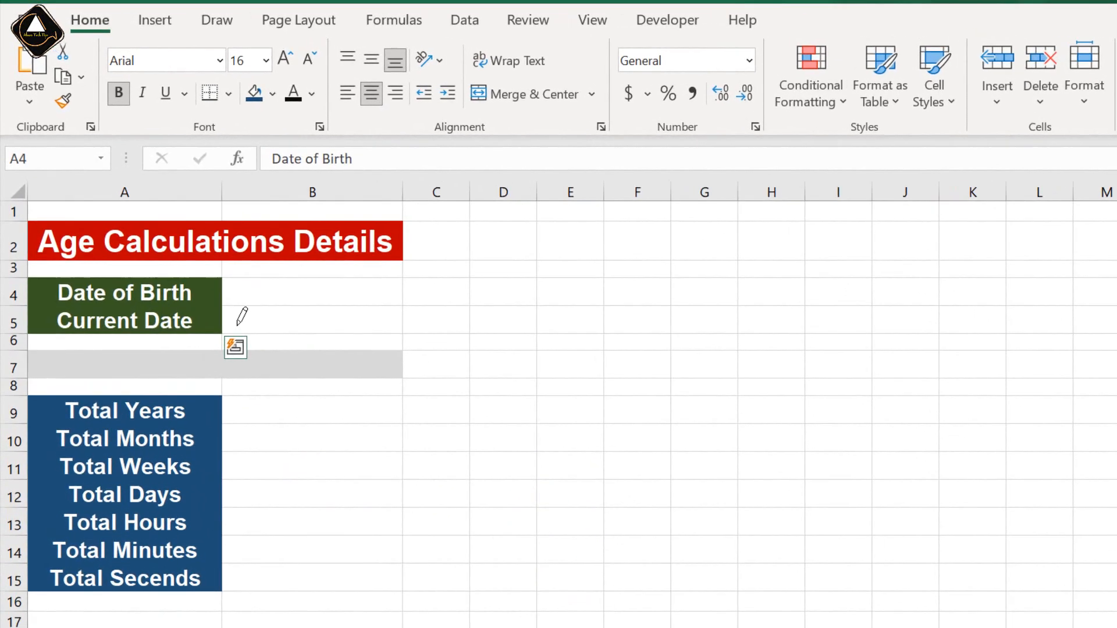
pyautogui.moveTo(43, 279); pyautogui.dragTo(317, 283)
pyautogui.moveTo(246, 320); pyautogui.dragTo(296, 329)
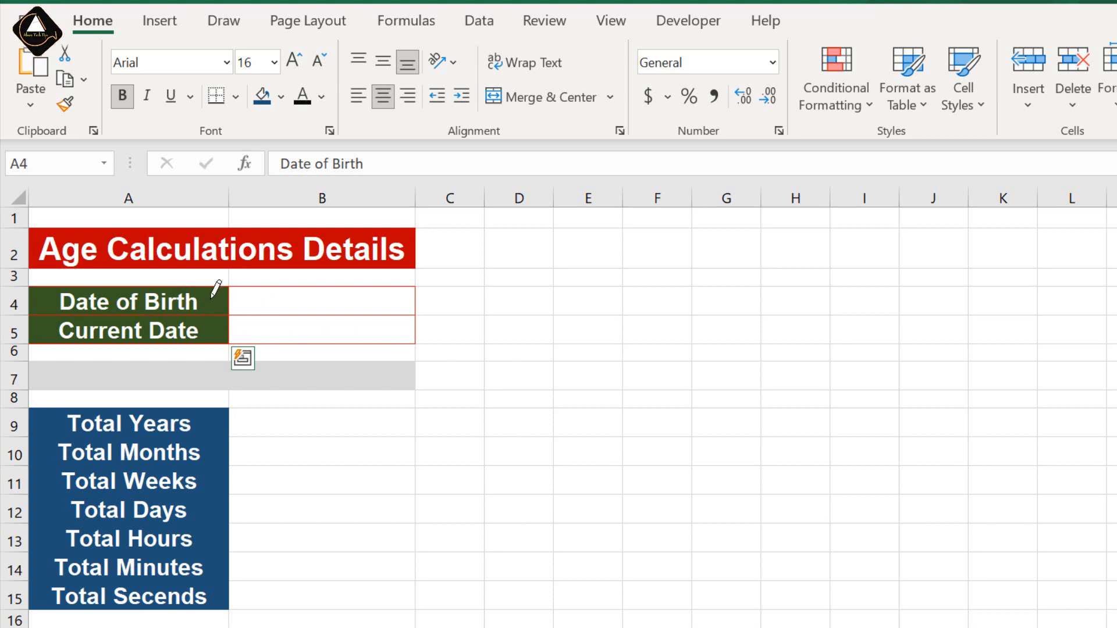
pyautogui.click(237, 96)
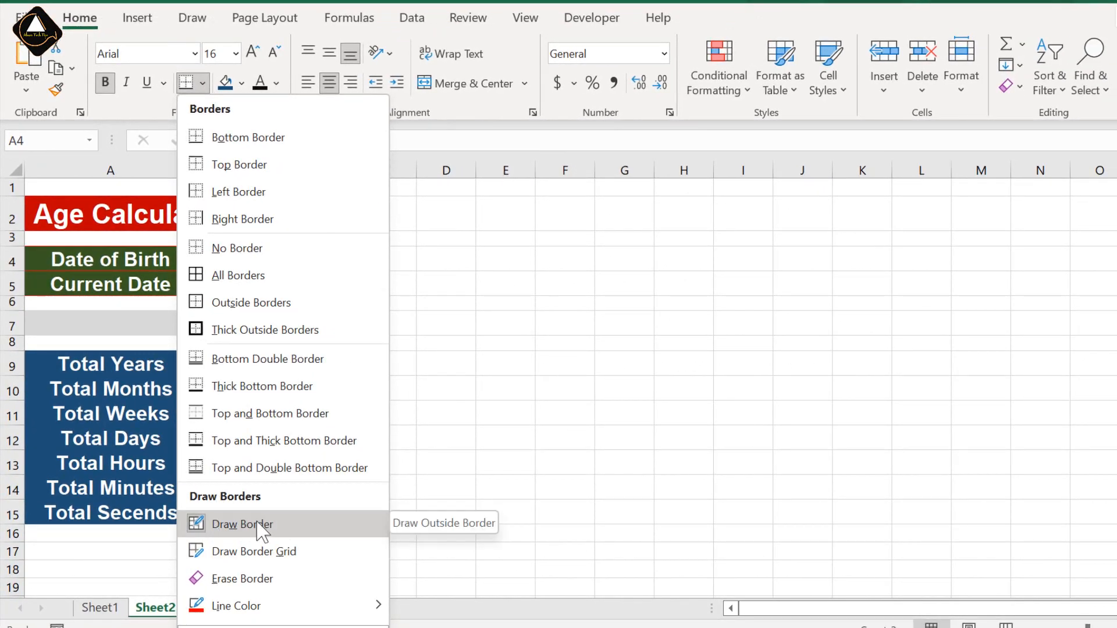
pyautogui.click(217, 524)
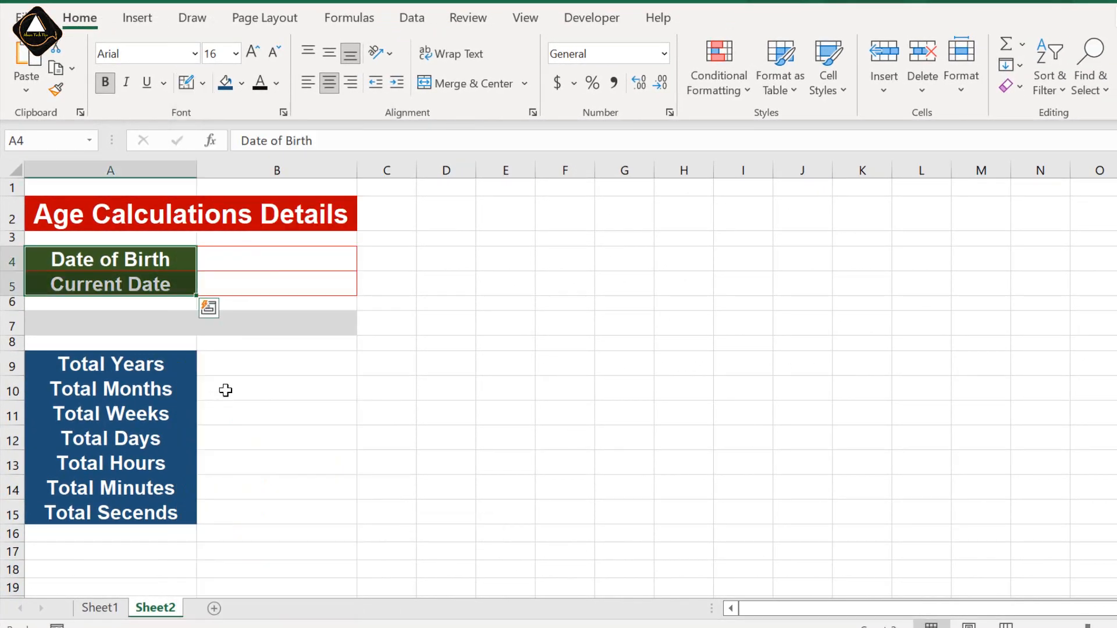
# Apply thick outside borders in red to the date block A4:B5
pyautogui.moveTo(177, 262); pyautogui.dragTo(236, 275)
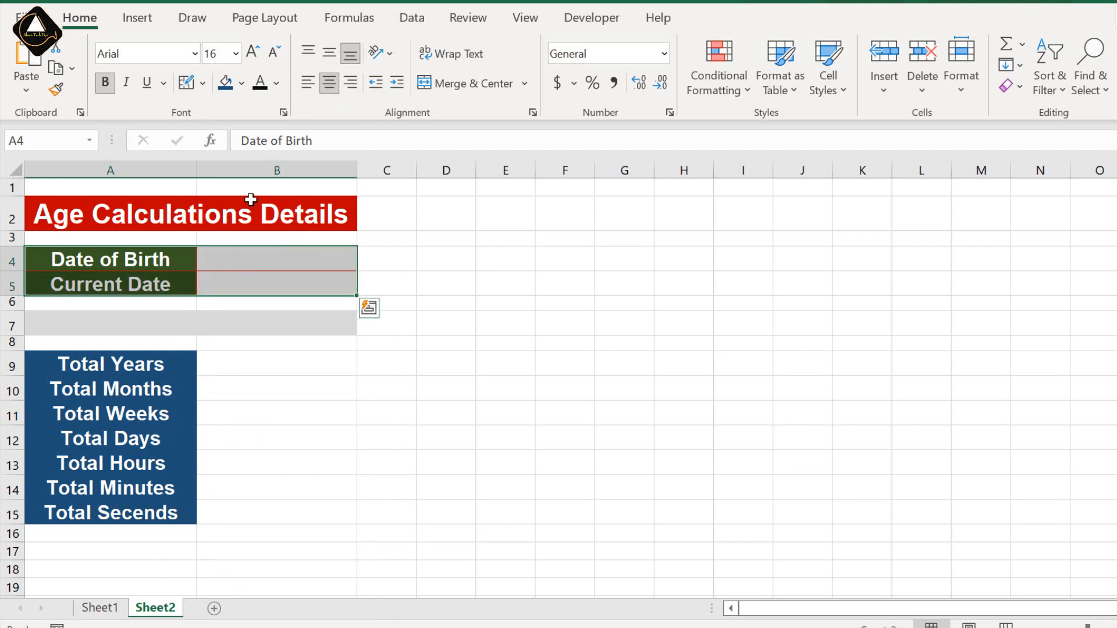
pyautogui.click(204, 83)
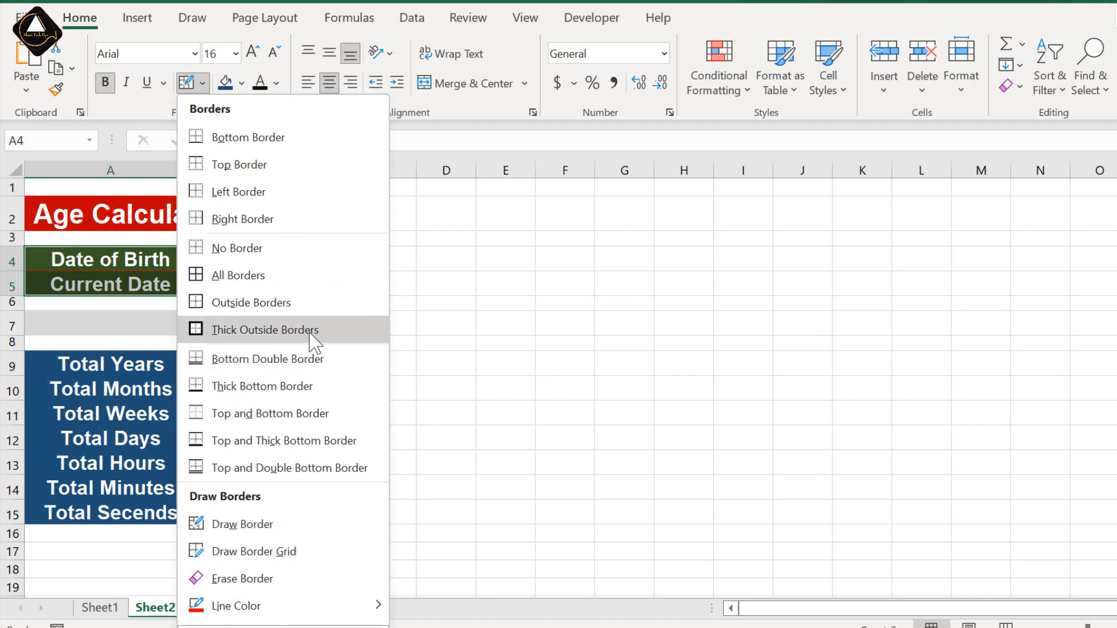
pyautogui.click(282, 329)
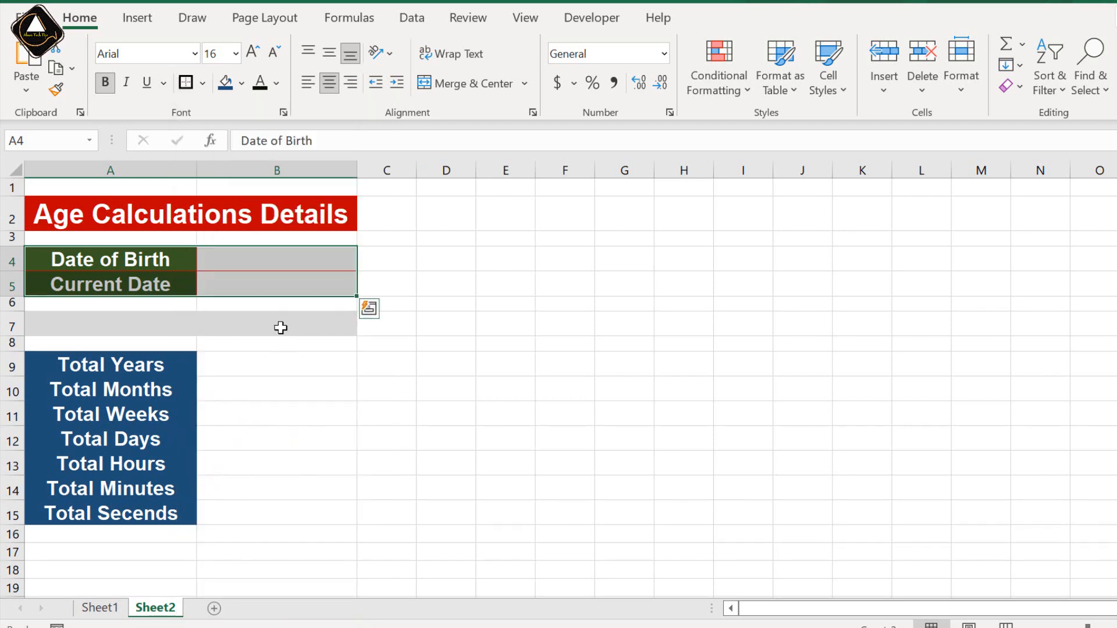
pyautogui.click(262, 329)
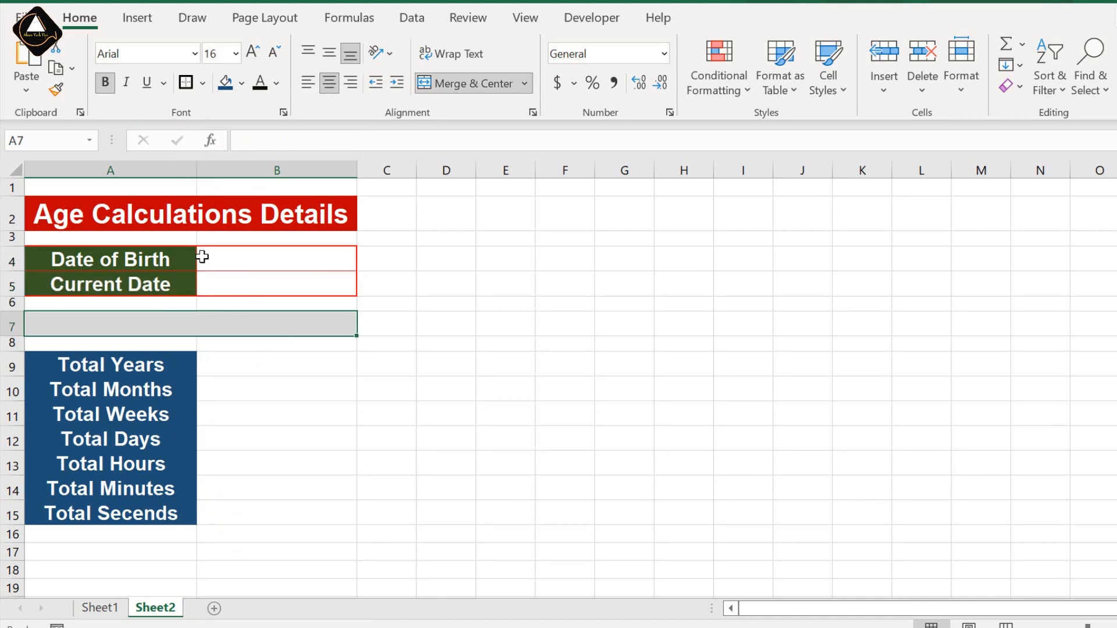
pyautogui.click(254, 259)
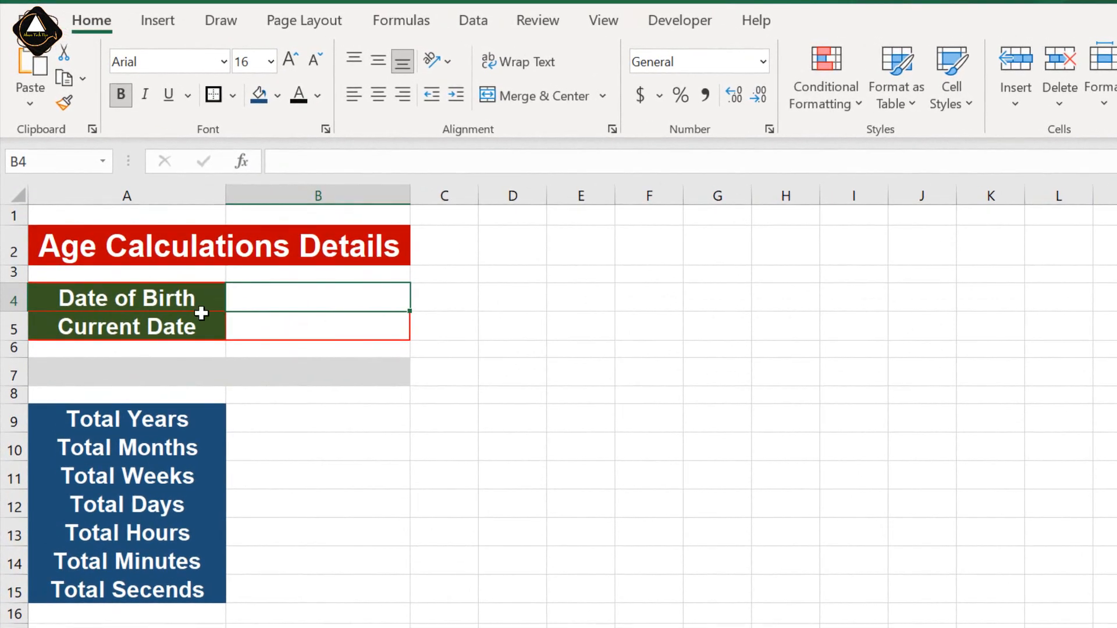
pyautogui.click(304, 329)
pyautogui.click(274, 301)
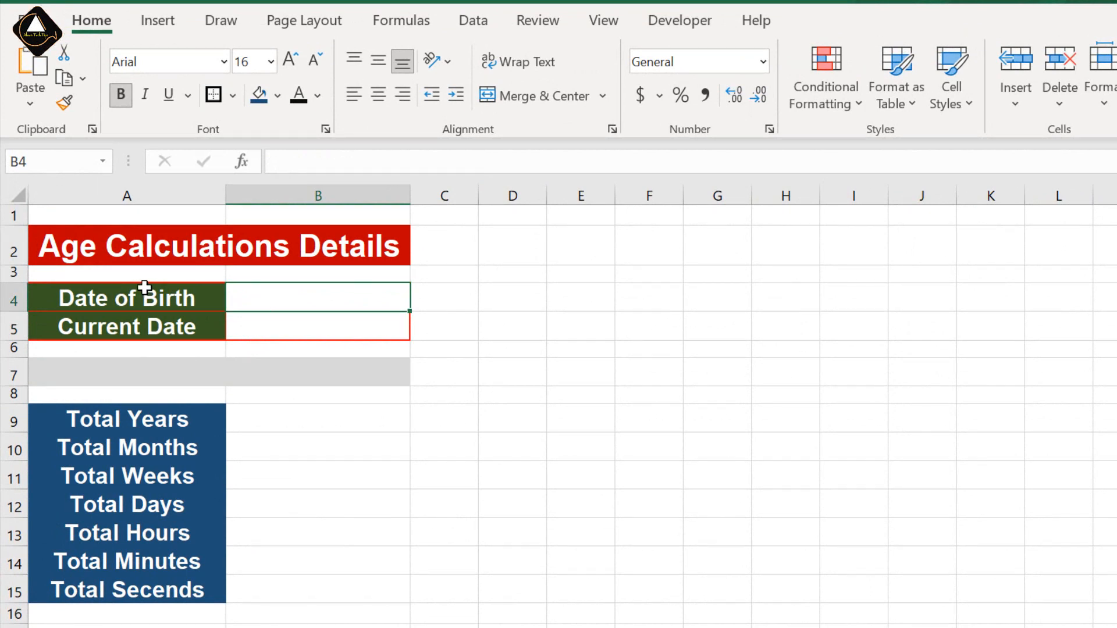
pyautogui.click(308, 332)
# Draw thin red borders around every label and value cell from Total Years to Total Secends in A9:B15
pyautogui.click(154, 427)
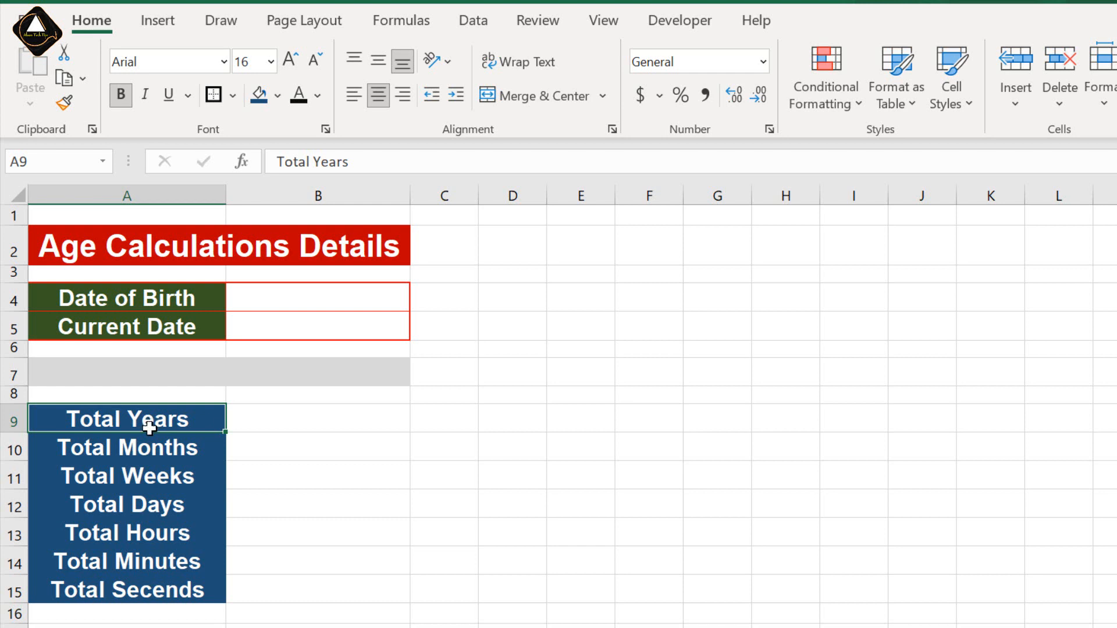
pyautogui.moveTo(145, 423); pyautogui.dragTo(150, 583)
pyautogui.click(162, 426)
pyautogui.click(234, 95)
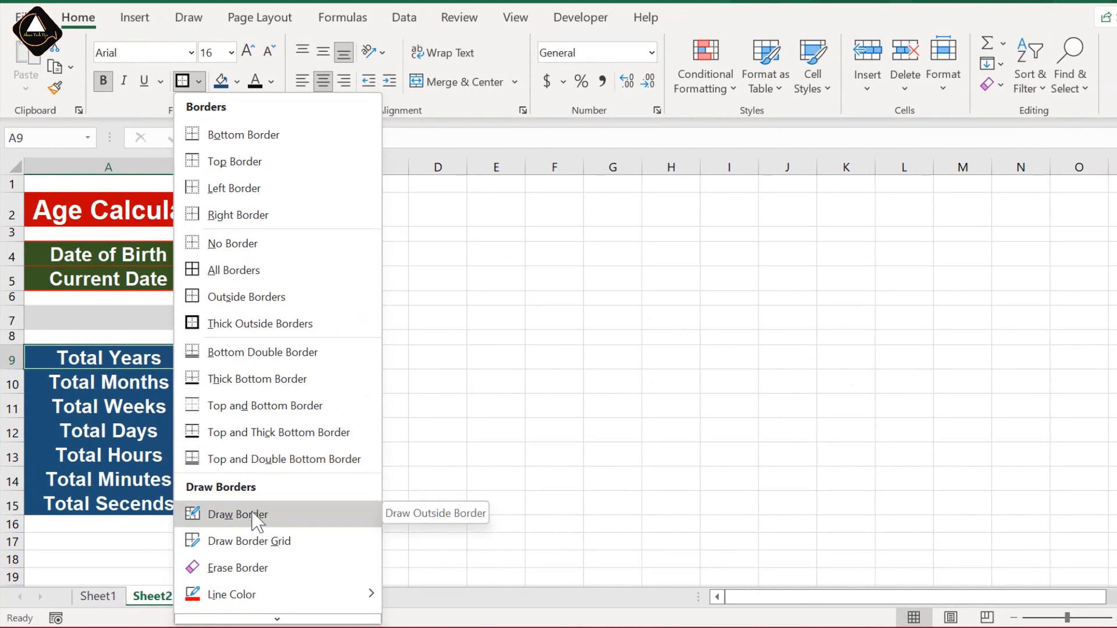
pyautogui.moveTo(300, 598)
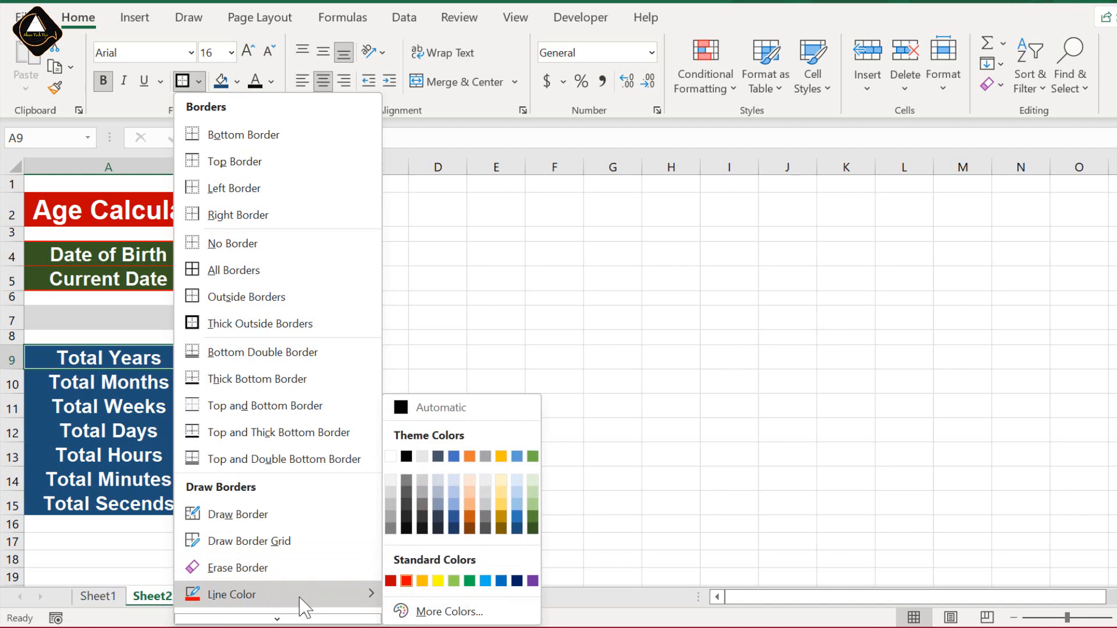
pyautogui.click(406, 580)
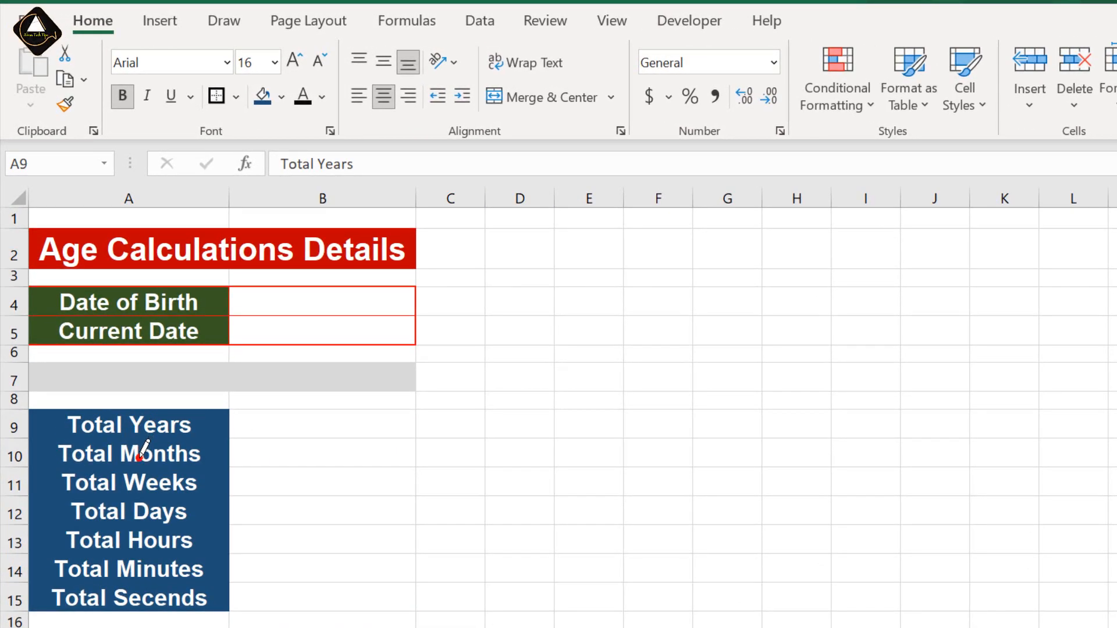
pyautogui.moveTo(120, 425); pyautogui.dragTo(214, 420)
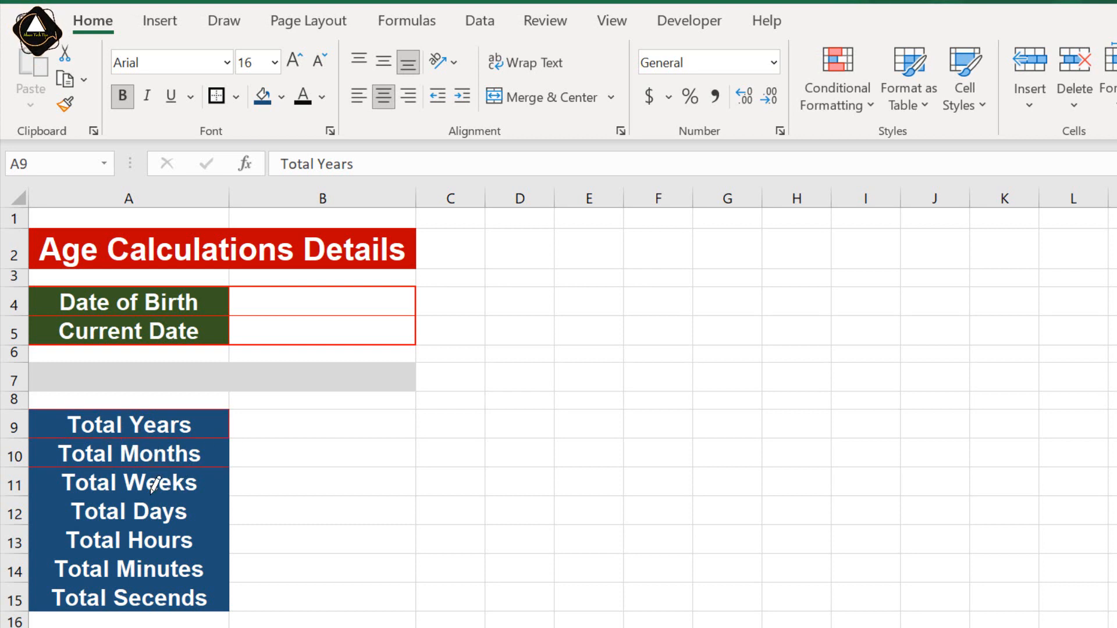
pyautogui.click(155, 547)
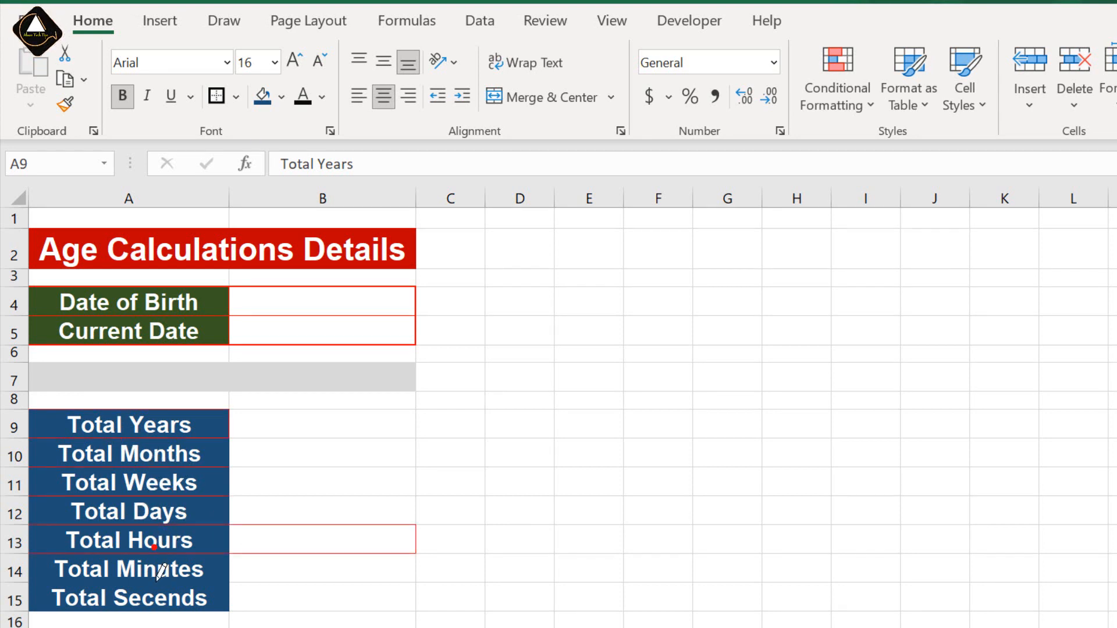
pyautogui.click(154, 568)
pyautogui.click(230, 593)
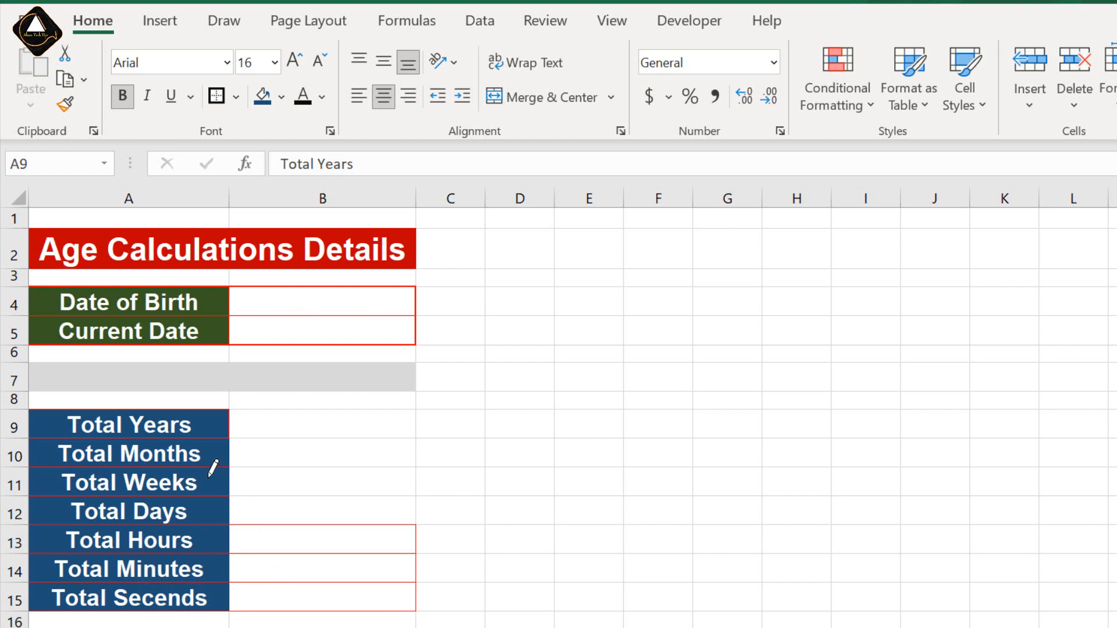
pyautogui.click(216, 507)
pyautogui.click(225, 477)
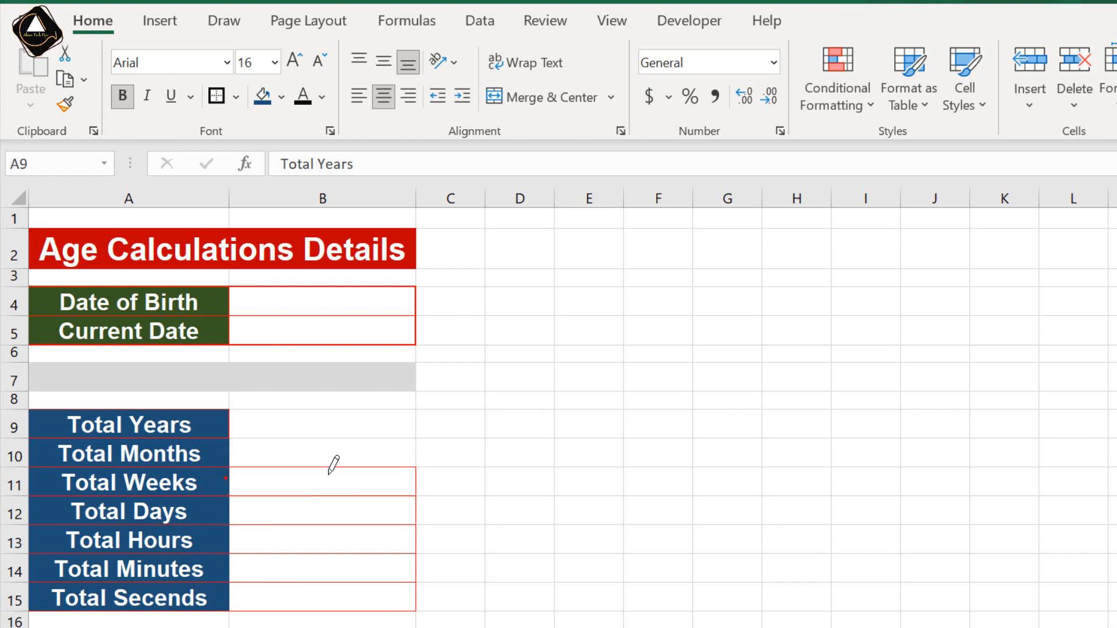
pyautogui.click(225, 449)
pyautogui.click(220, 417)
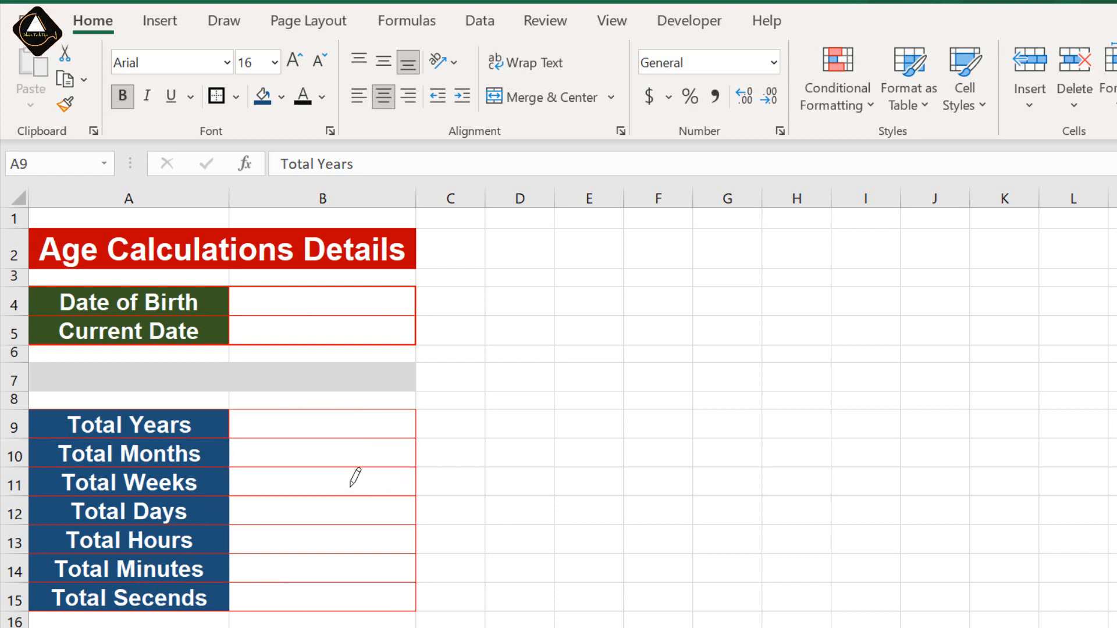
# Draw a thin red border around the merged grey bar in row 7, and leave border drawing mode
pyautogui.click(163, 376)
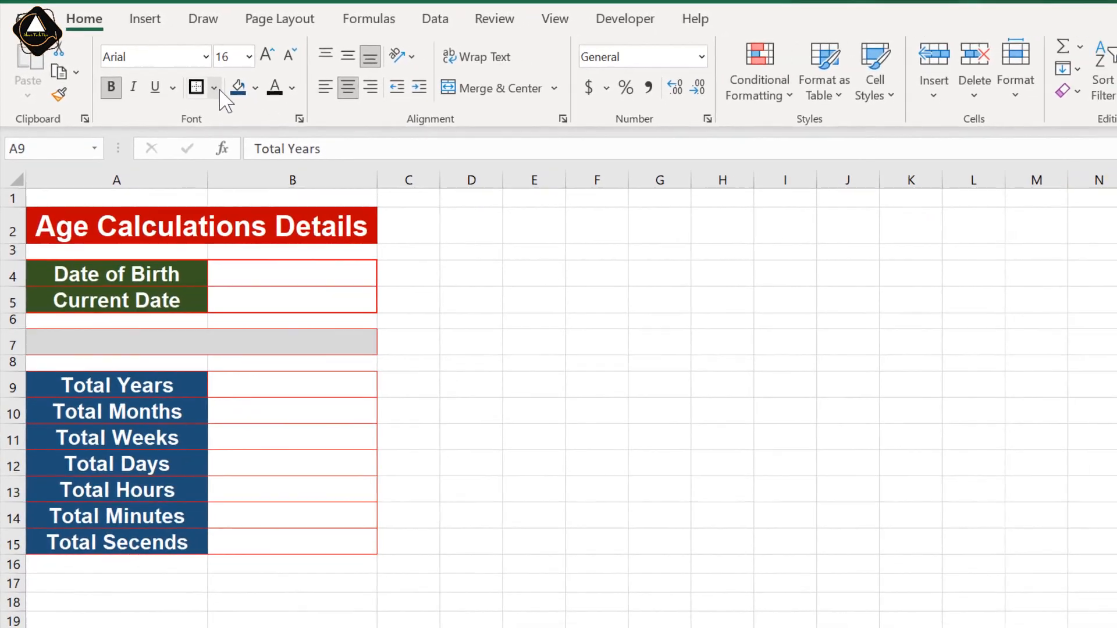
pyautogui.click(235, 97)
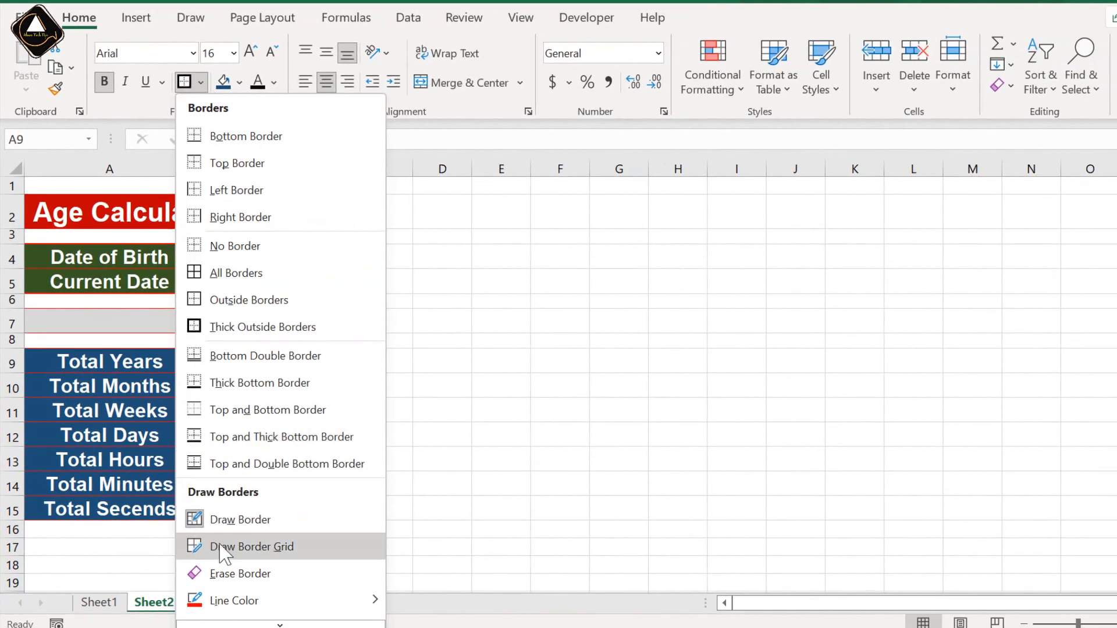
pyautogui.click(236, 520)
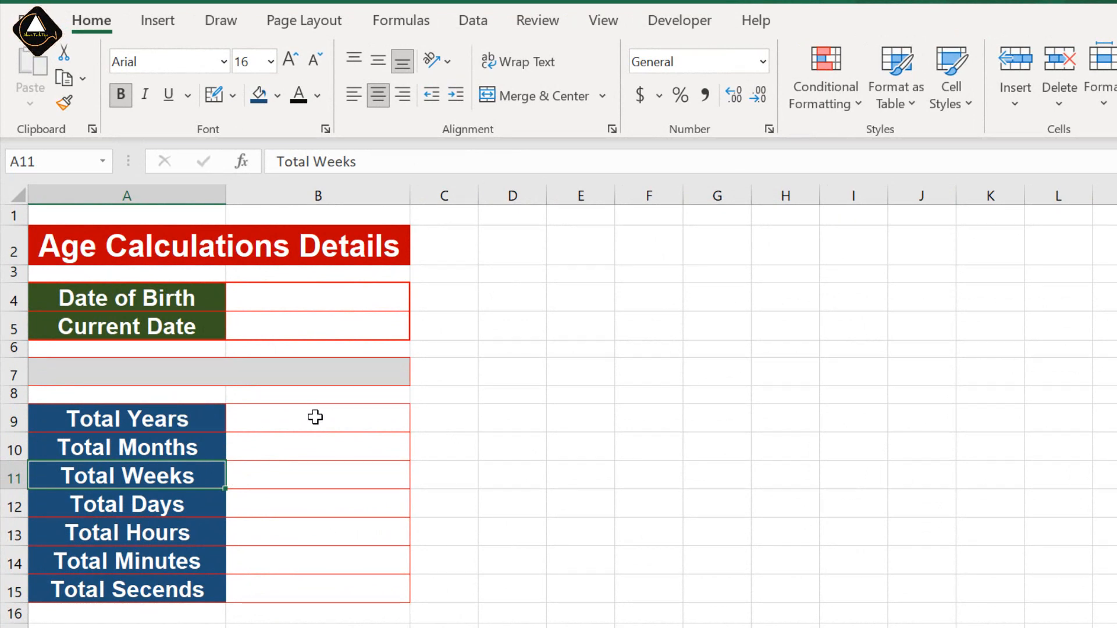
pyautogui.click(279, 426)
pyautogui.click(186, 426)
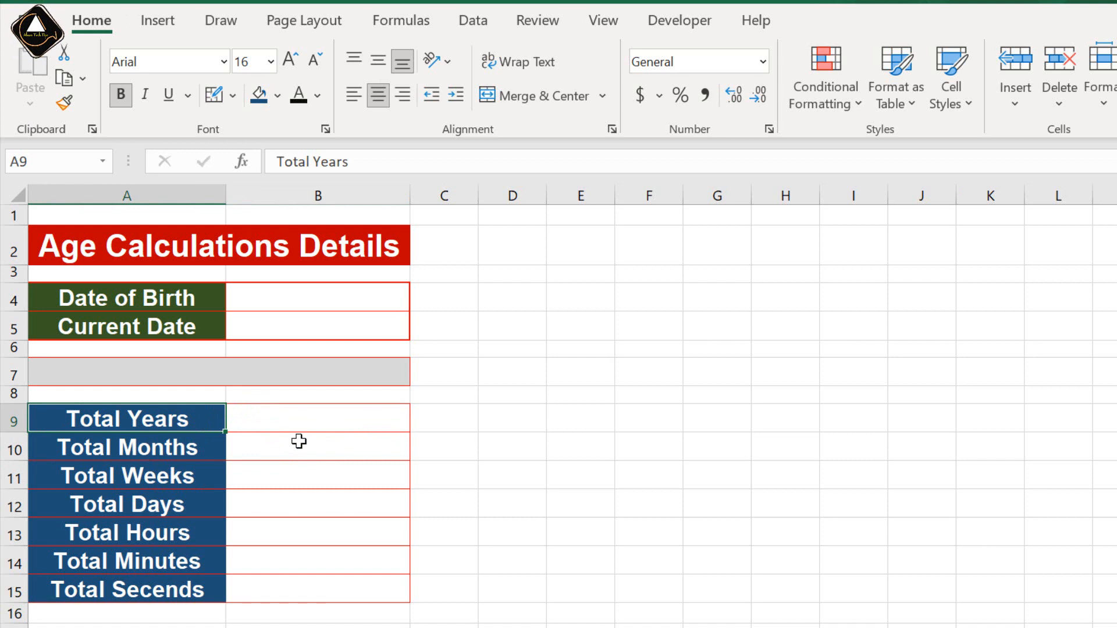
pyautogui.click(263, 420)
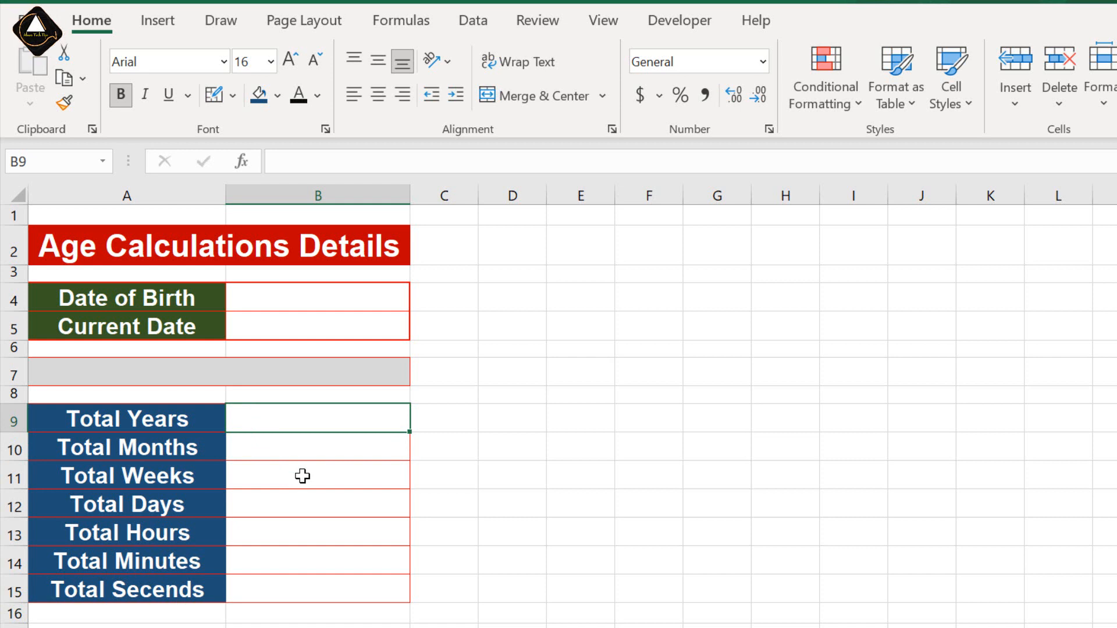
# Enter the formula =TODAY() as the Current Date value in cell B5
pyautogui.click(260, 326)
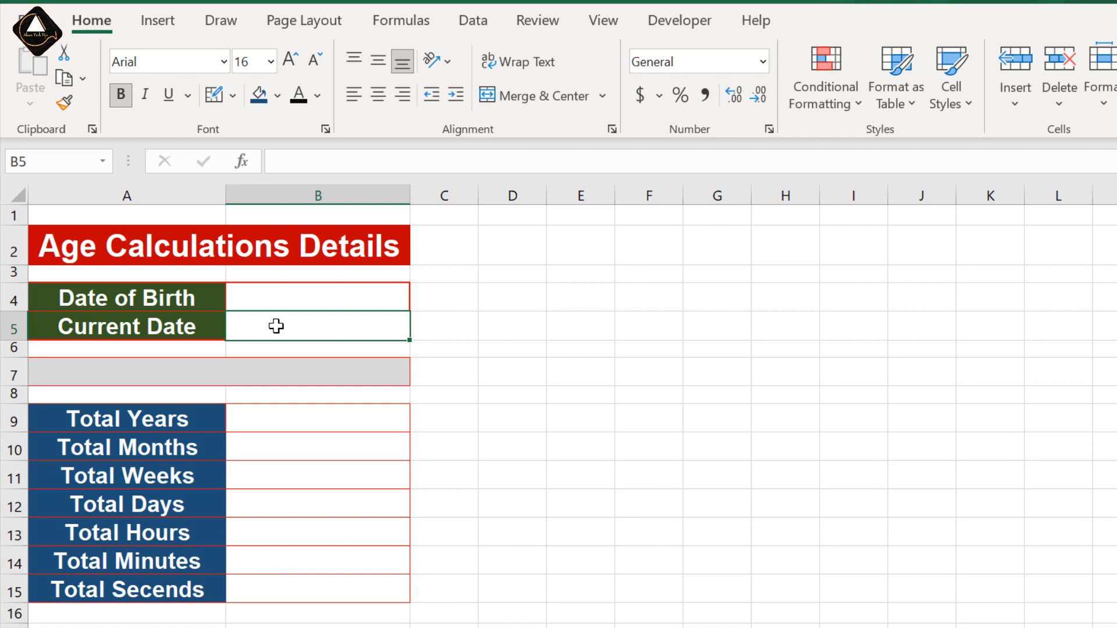
pyautogui.write('=')
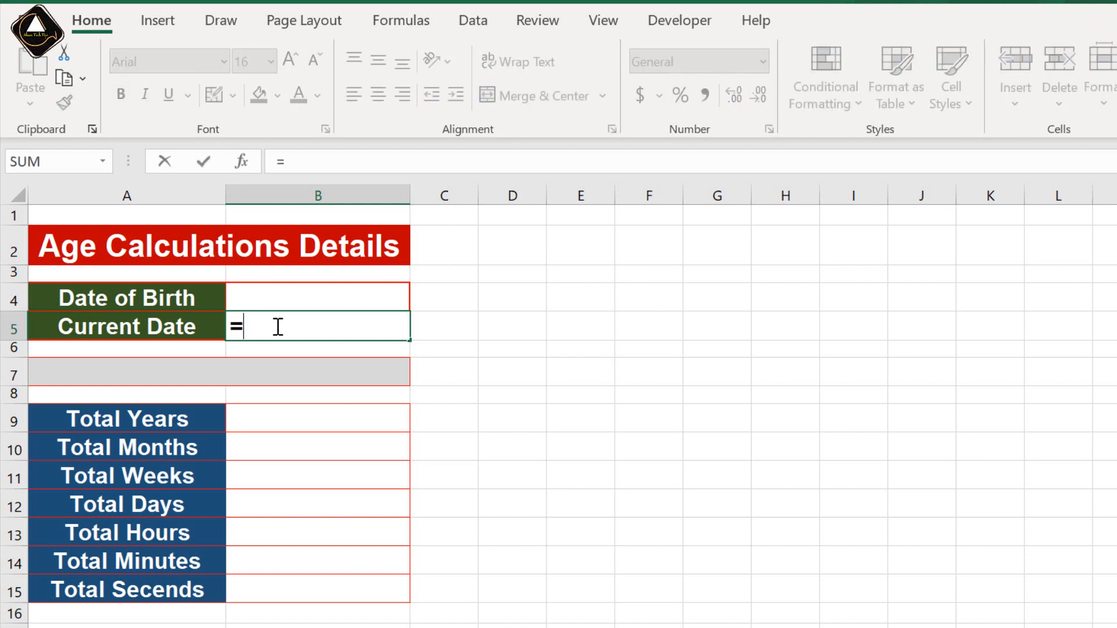
pyautogui.write('t')
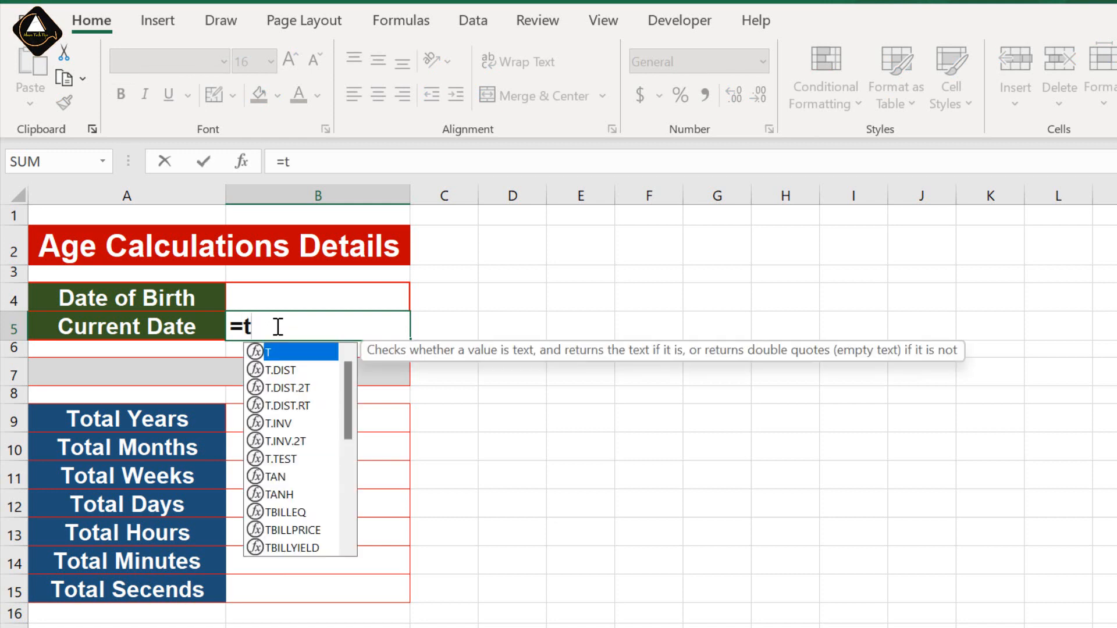
pyautogui.write('oda')
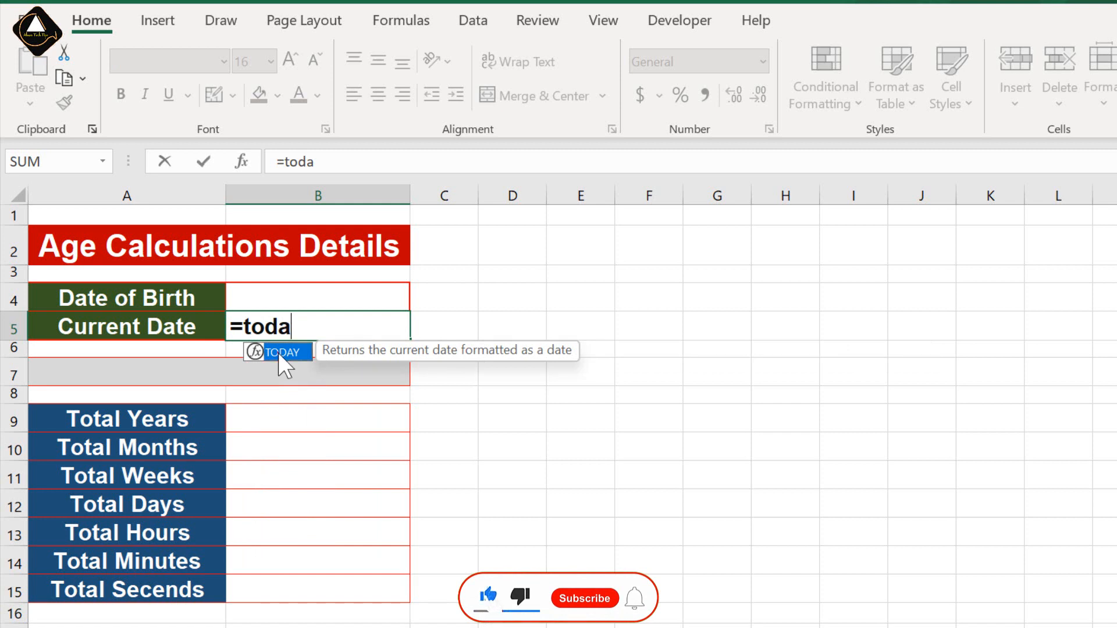
pyautogui.doubleClick(280, 352)
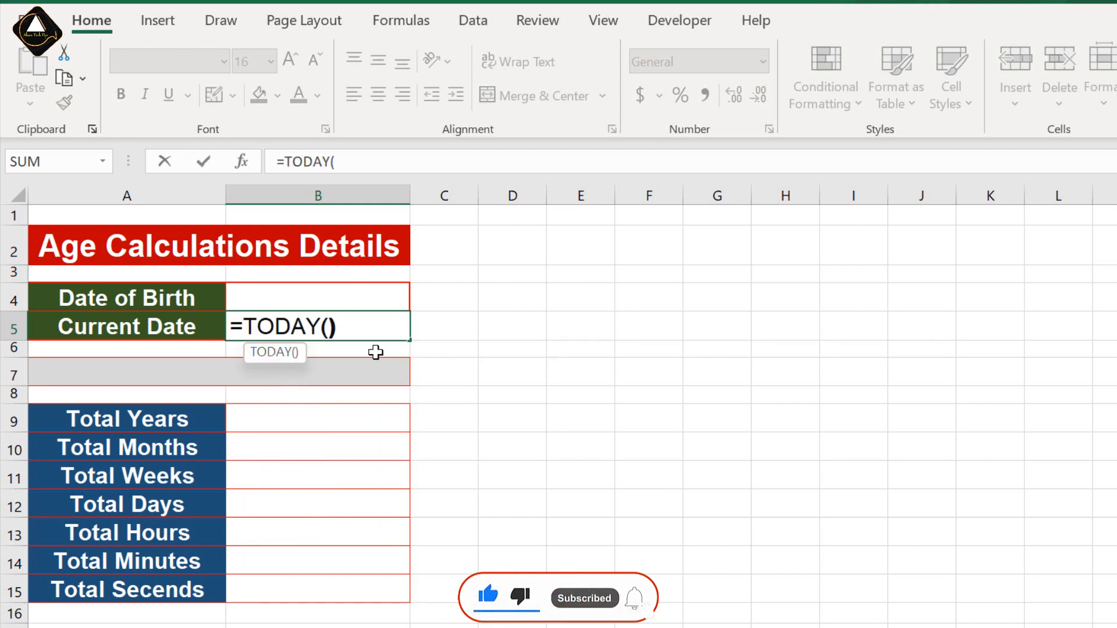
pyautogui.press('Return')
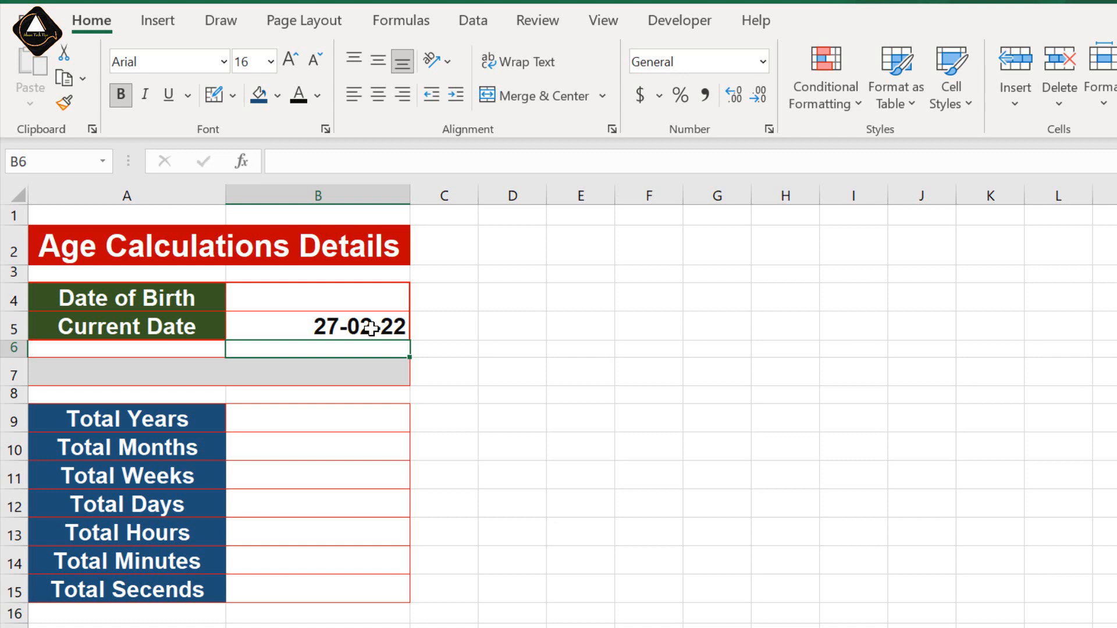
pyautogui.click(316, 380)
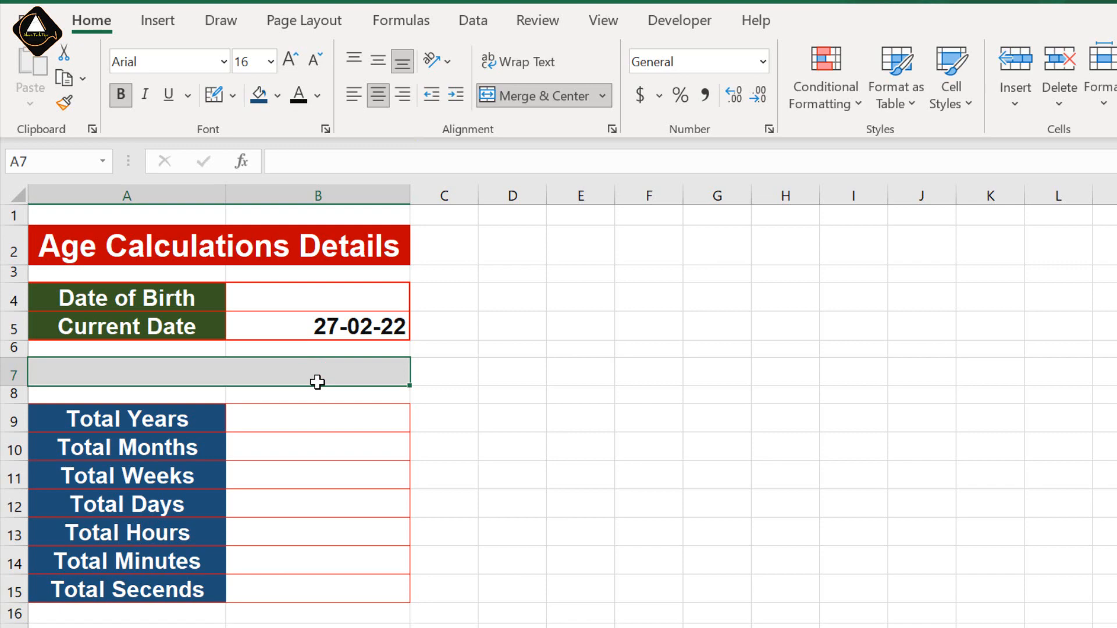